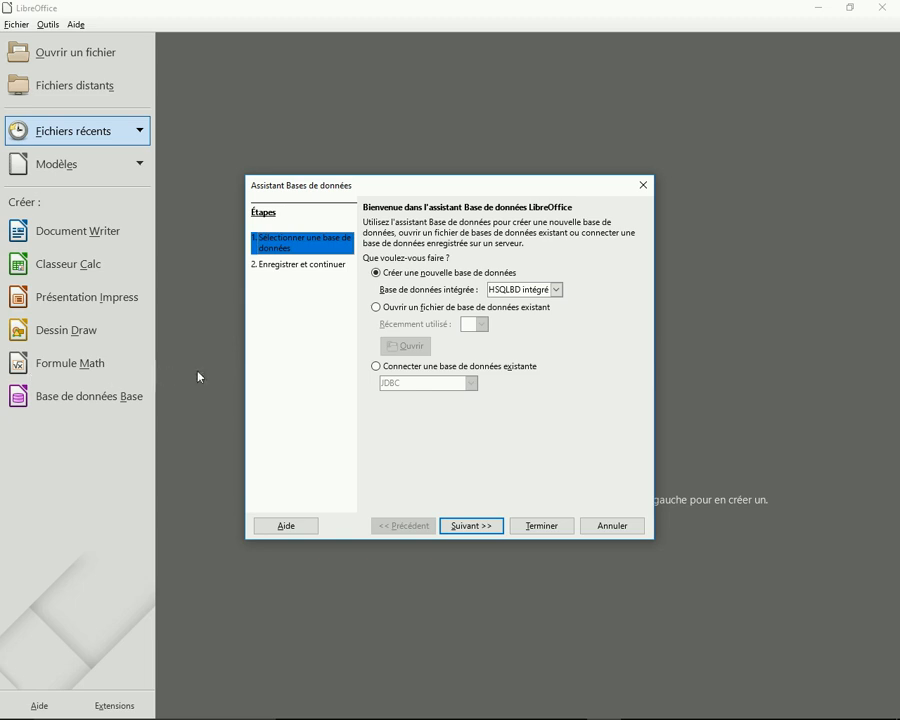
Choose to connect to an existing database of type Classeur and proceed to its connection settings
click(377, 367)
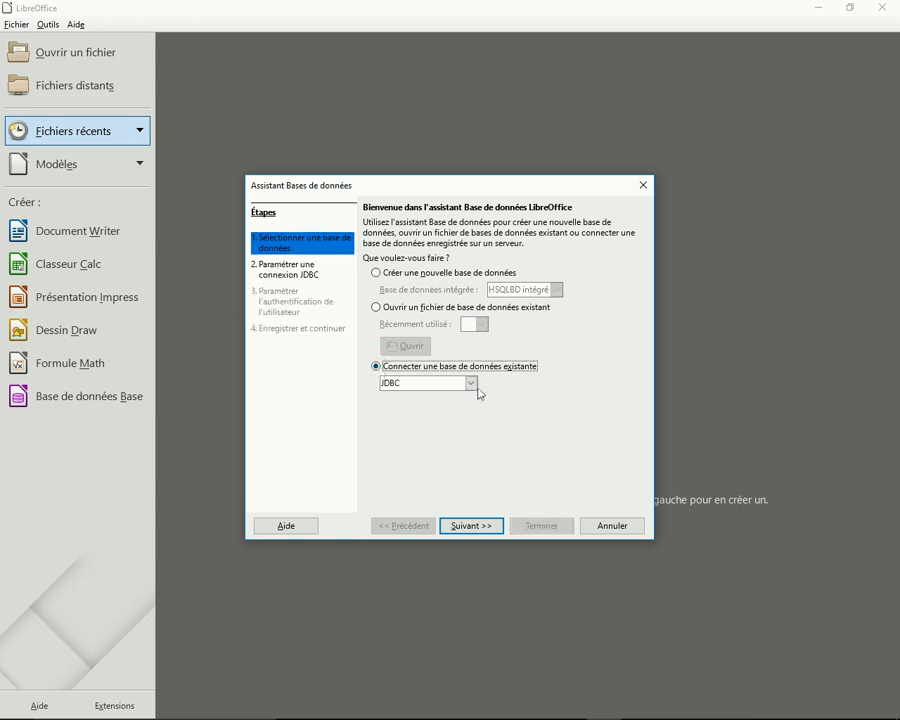
click(470, 383)
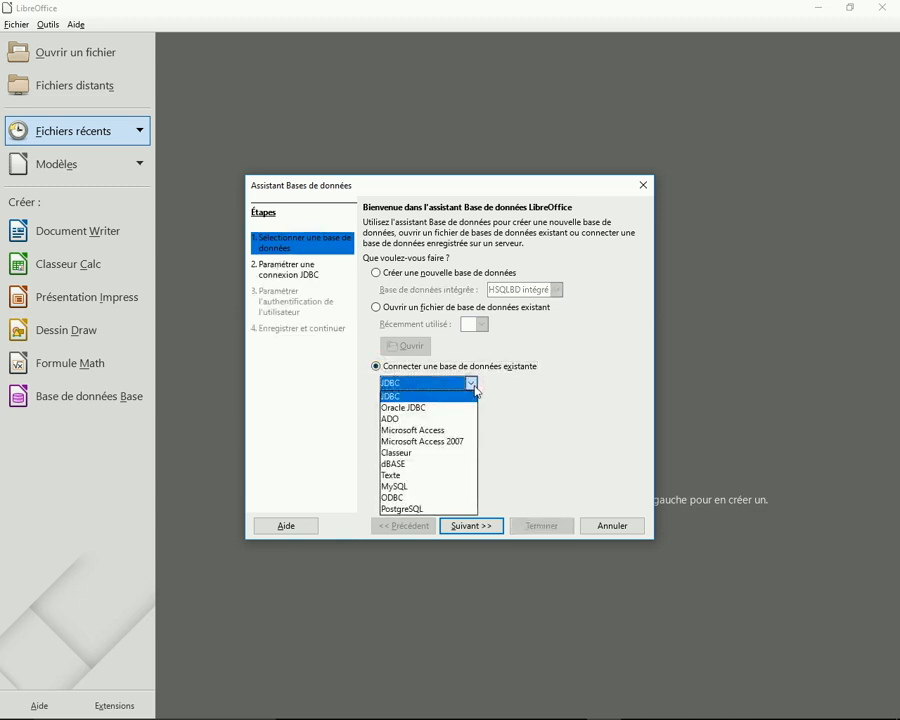
click(397, 453)
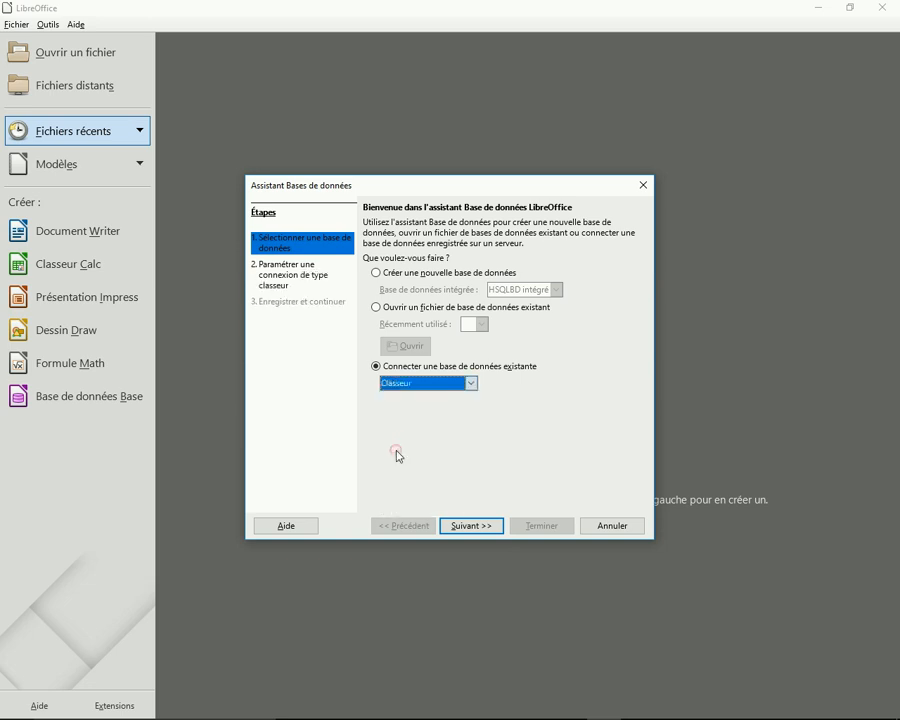
click(484, 530)
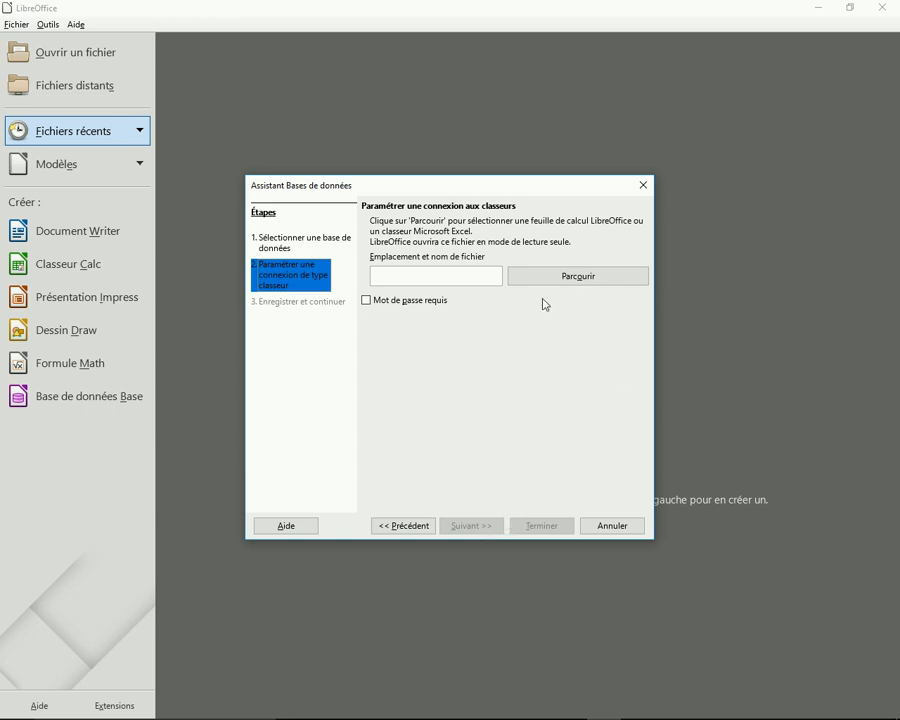
Select the spreadsheet W024-base de donnée from the Exercices folder as the data source
click(571, 281)
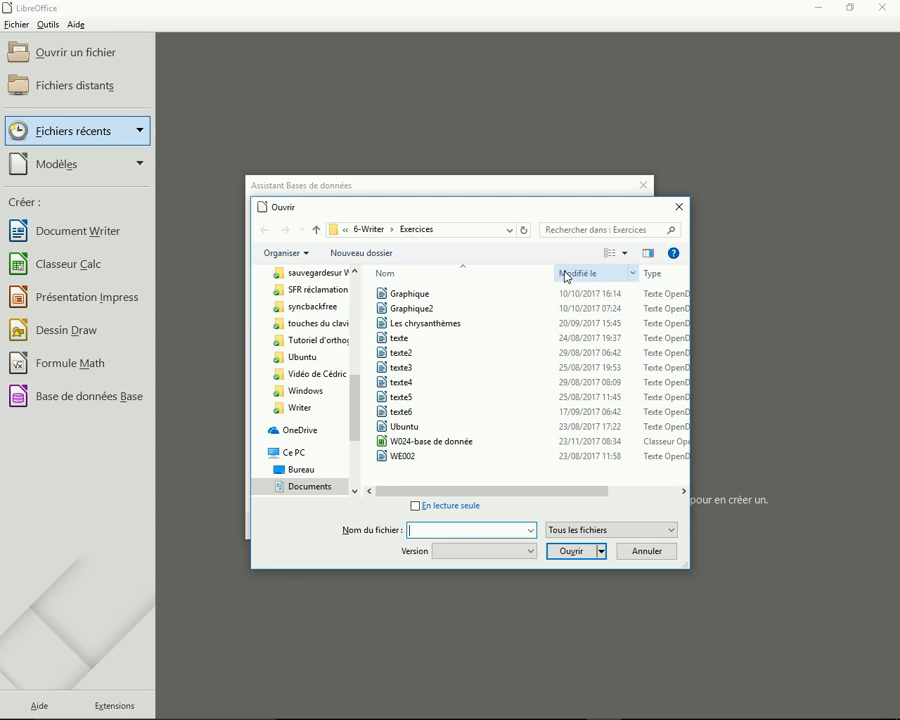
click(455, 445)
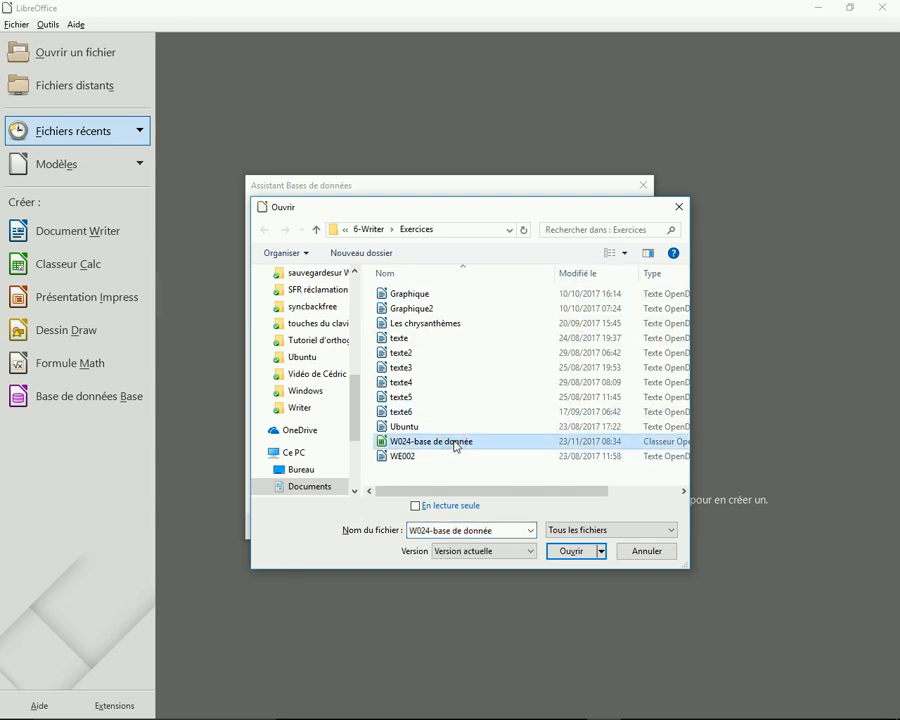
click(582, 551)
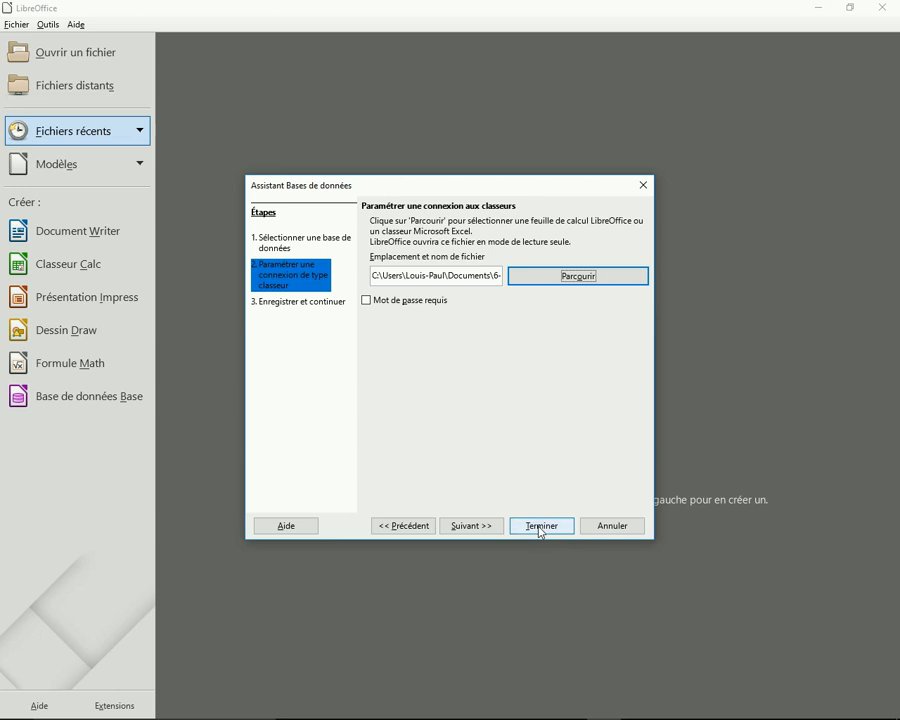
Finish the database wizard and save the database as "Liste des étiquettes" in the Exercices folder
click(540, 526)
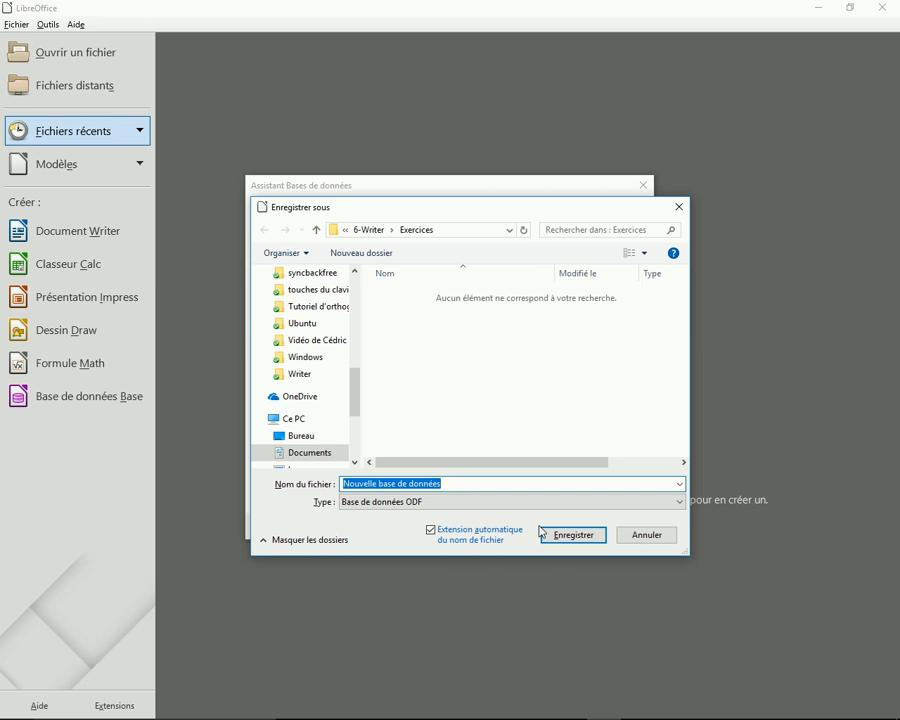
text(Liste des étiquettes)
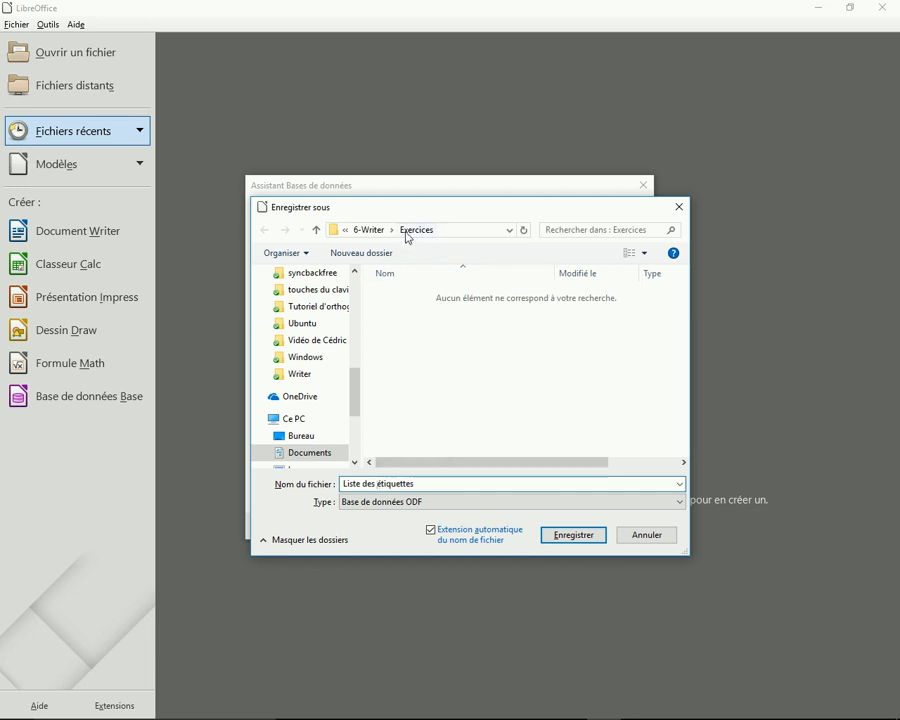
click(583, 537)
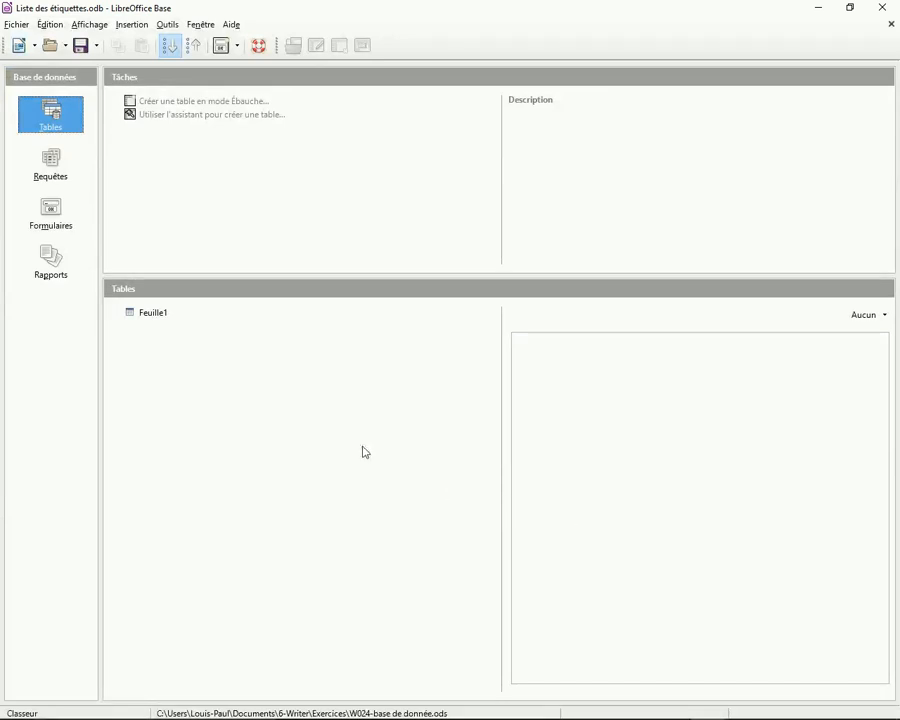
View the Feuille1 table with the Nom, Prénom, adresse and Ville columns widened to show their full contents, and close it
double_click(145, 313)
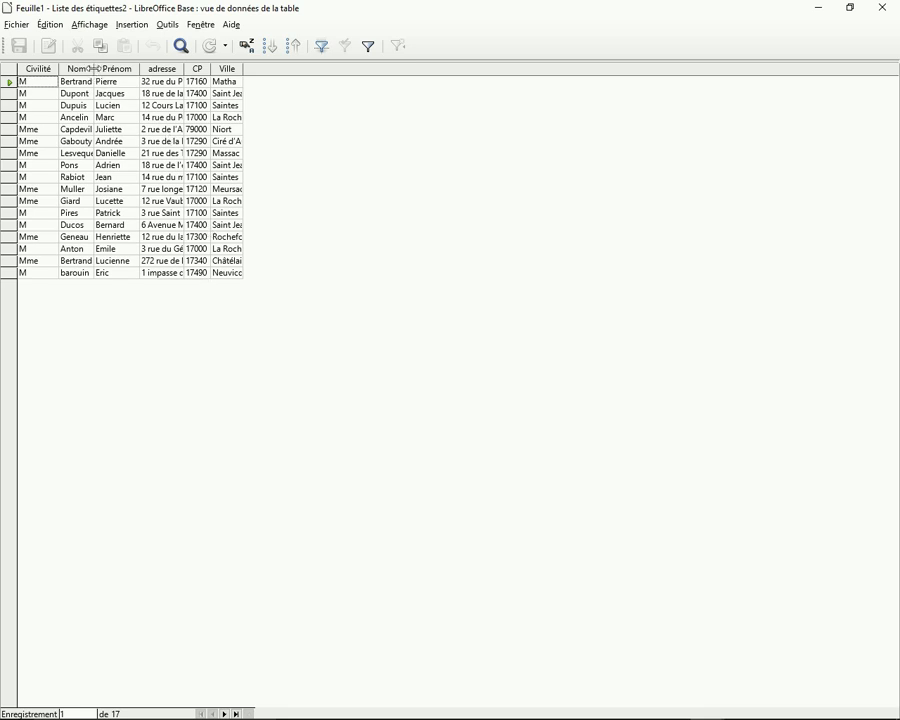
drag(94, 69, 368, 68)
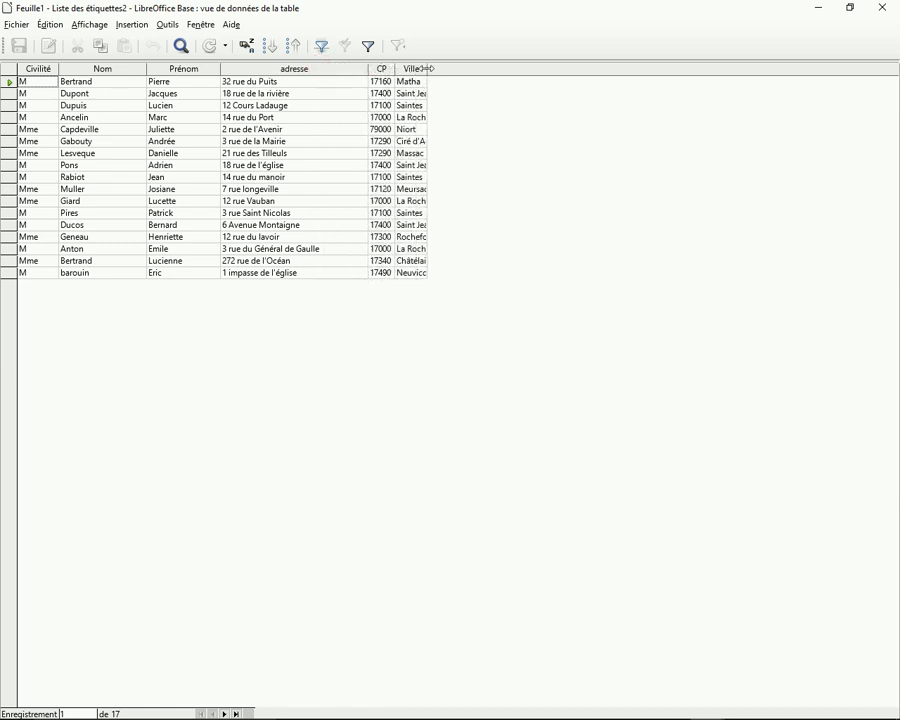
drag(427, 68, 474, 70)
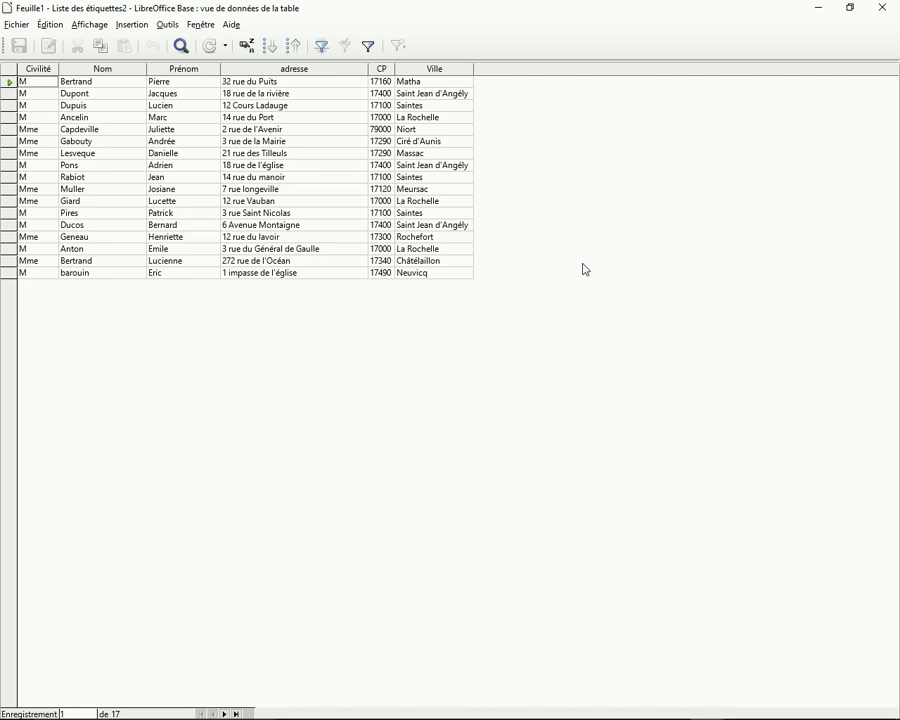
click(883, 8)
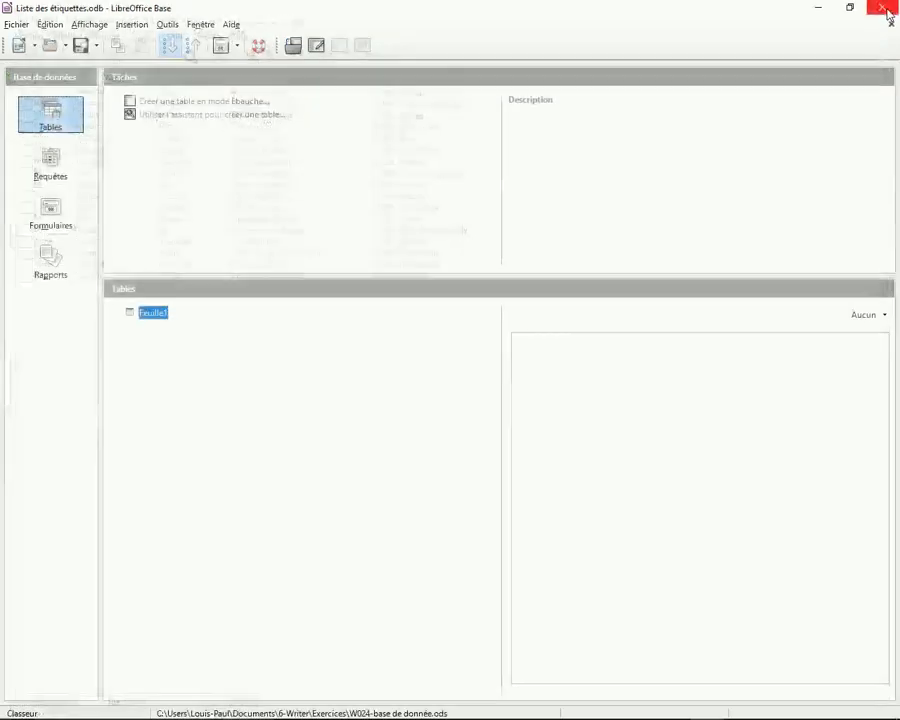
Create a blank text document and start a new labels (Étiquettes) document from it
click(24, 27)
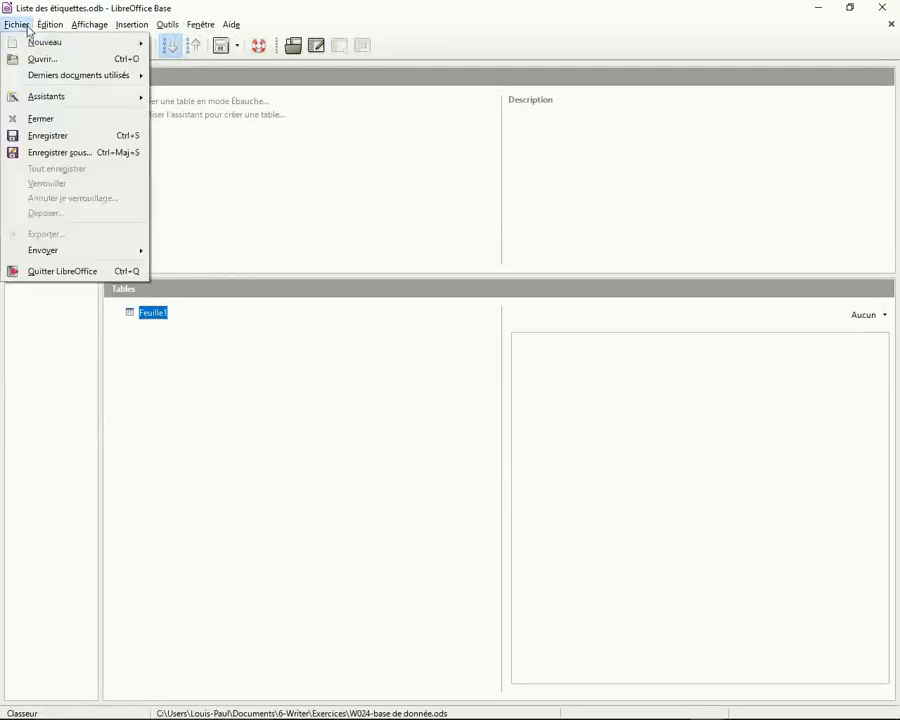
click(26, 30)
click(18, 45)
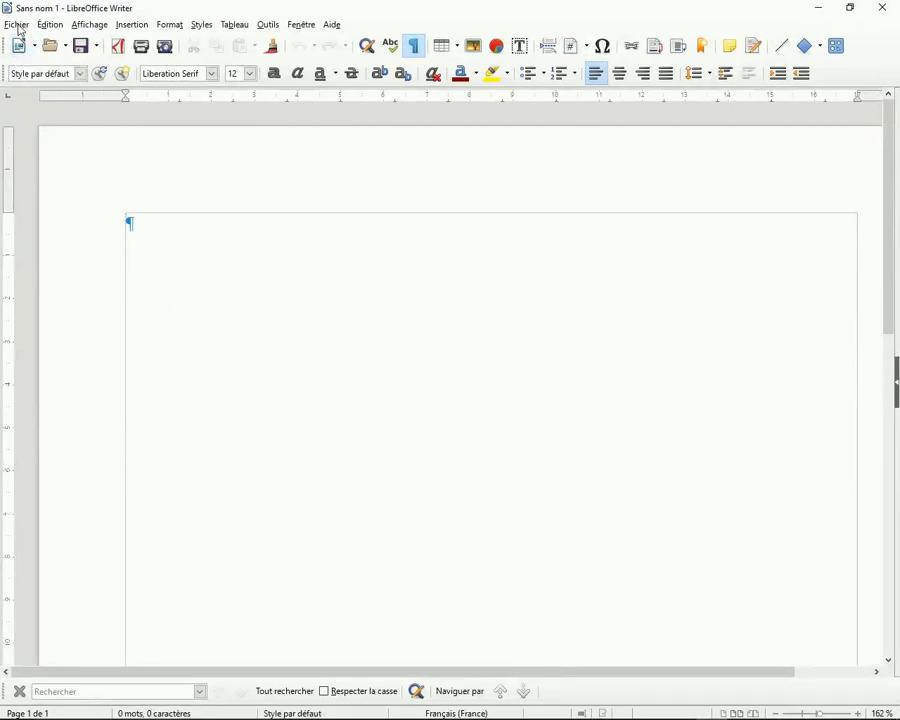
click(18, 26)
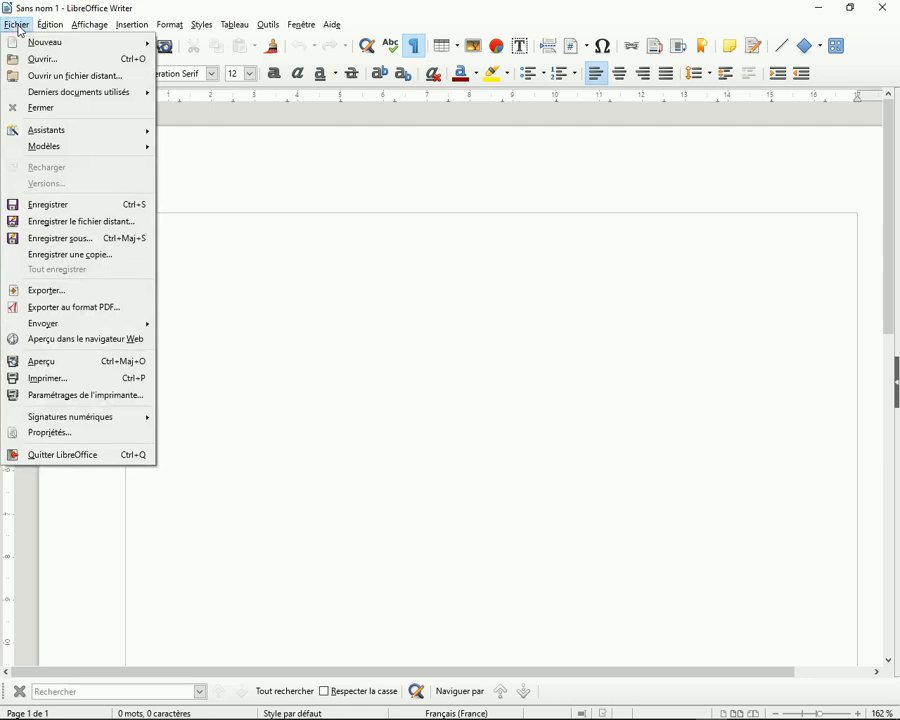
mouse_move(22, 40)
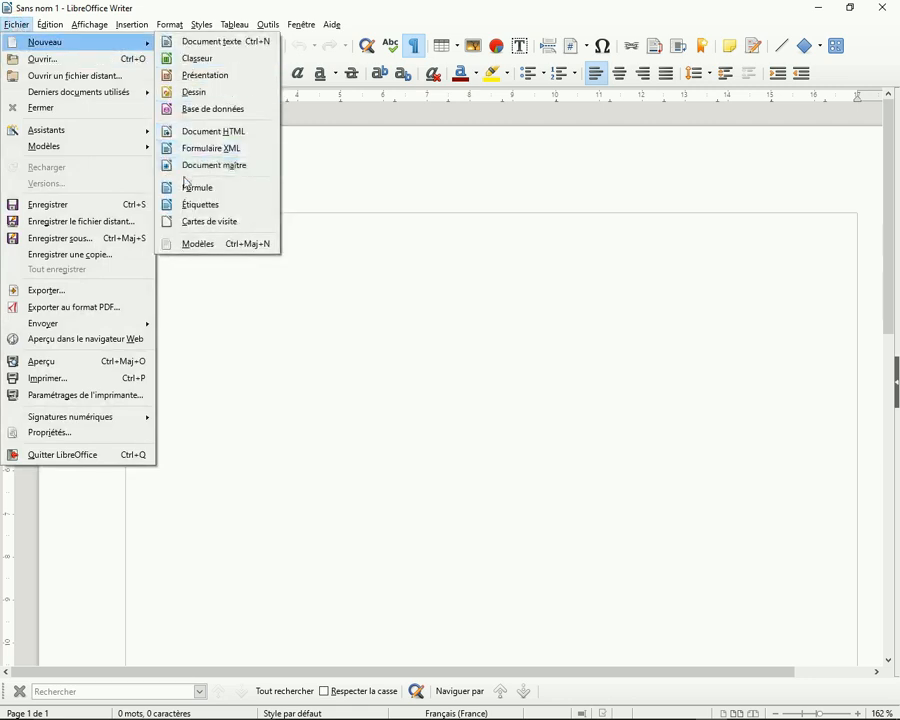
click(195, 205)
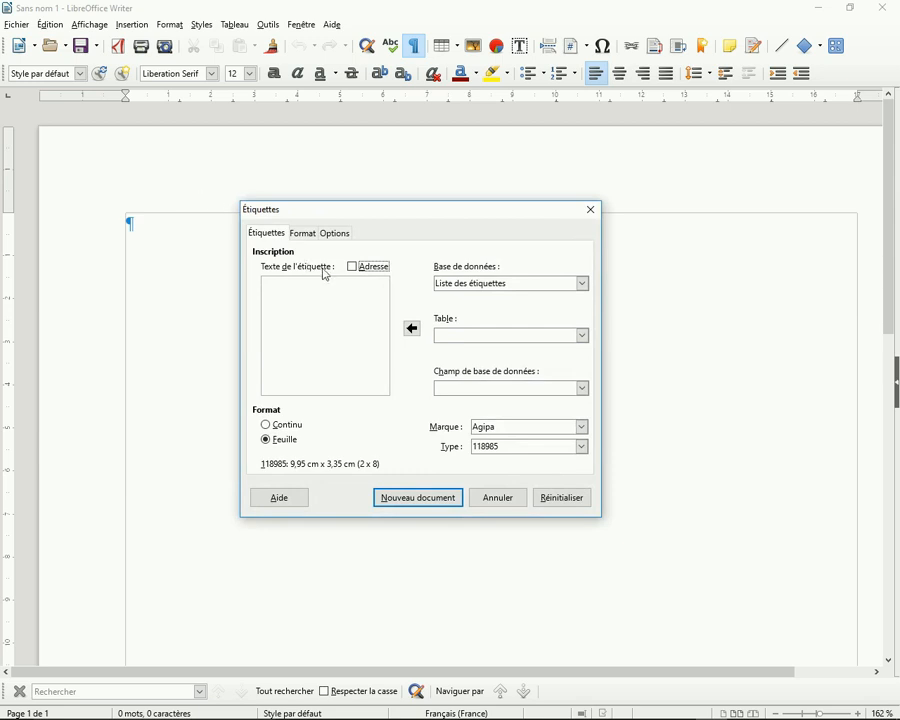
Check the label brand and type choices for the sheet format
click(582, 431)
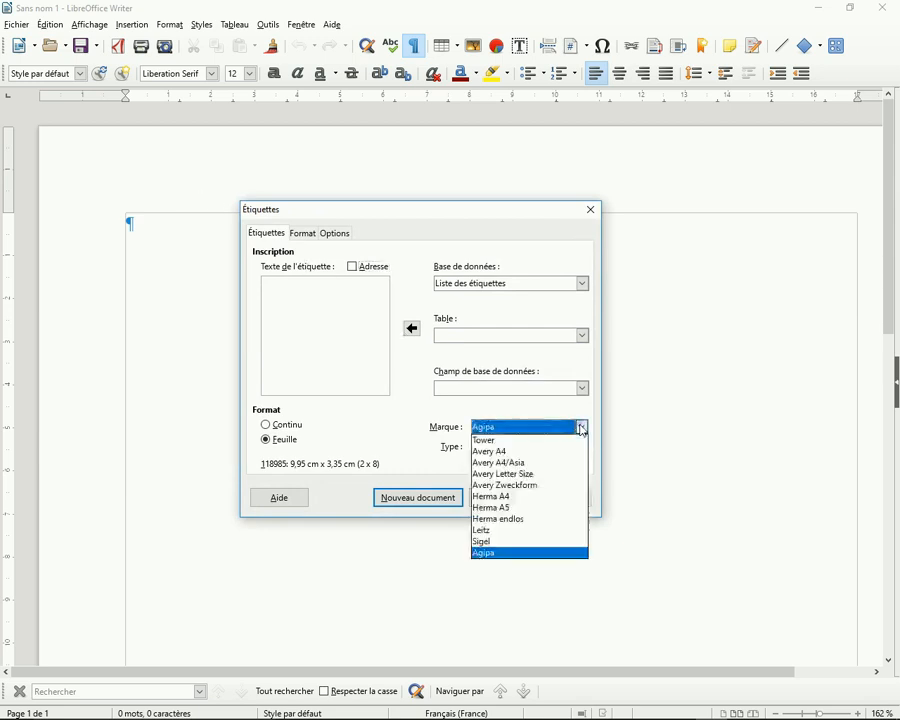
click(582, 431)
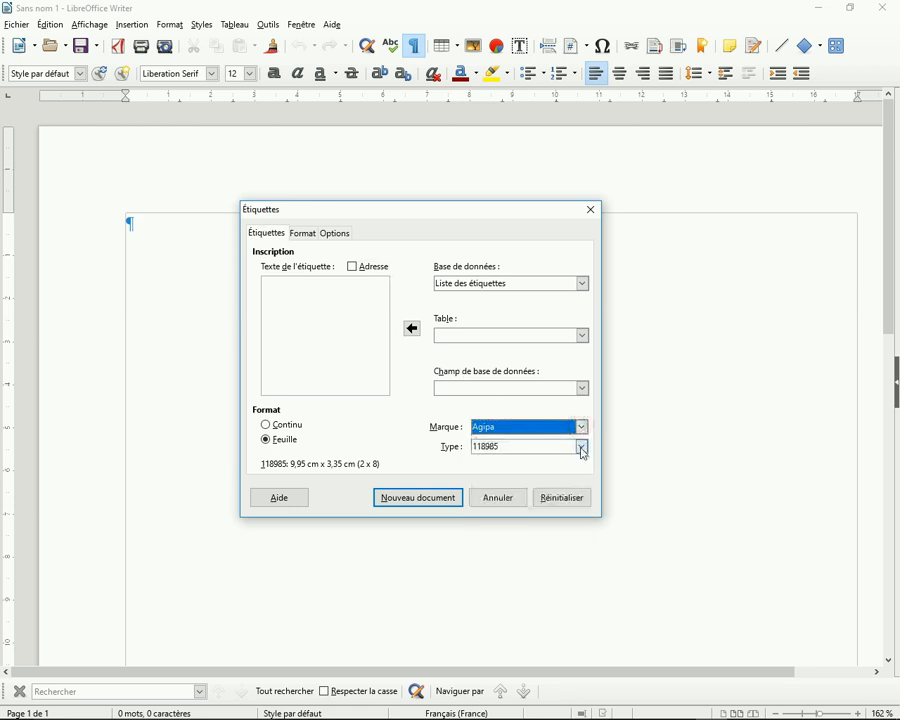
click(582, 448)
click(583, 452)
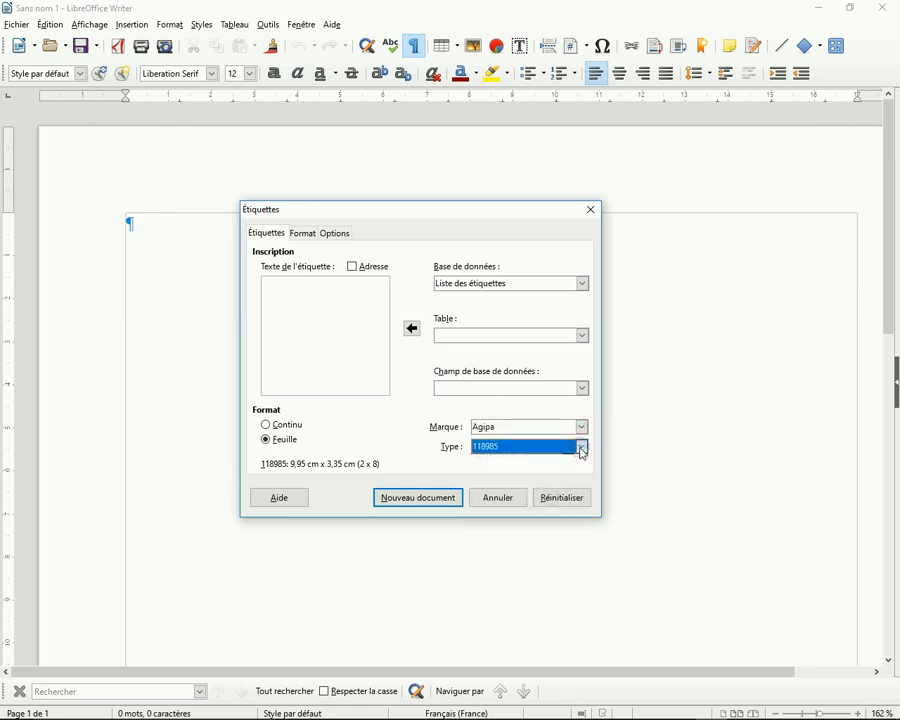
Set the label data source to the "Liste des étiquettes" database and its table Feuille1
click(585, 285)
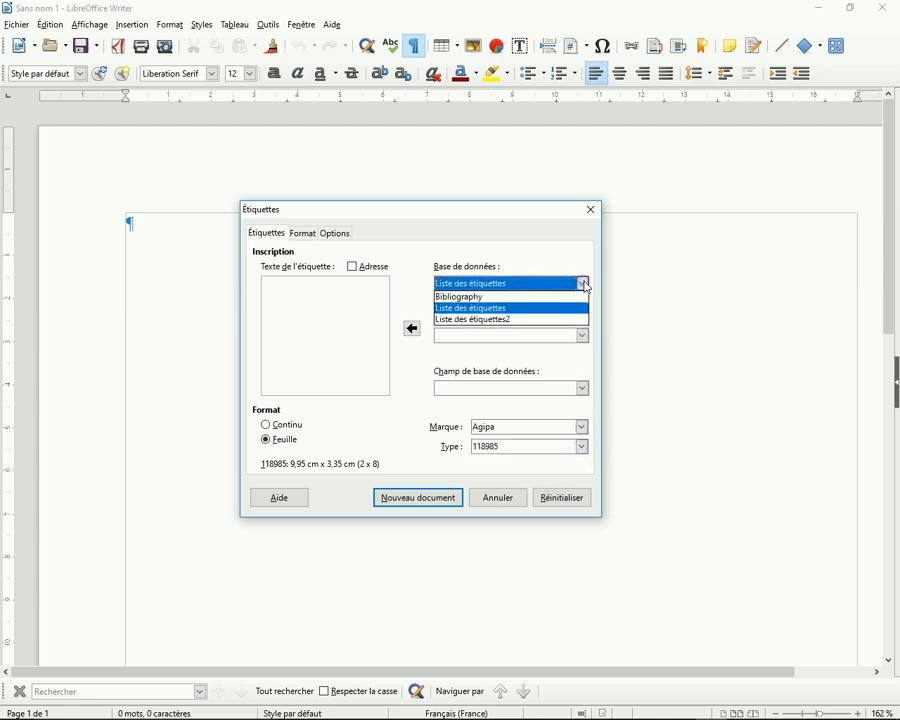
click(488, 286)
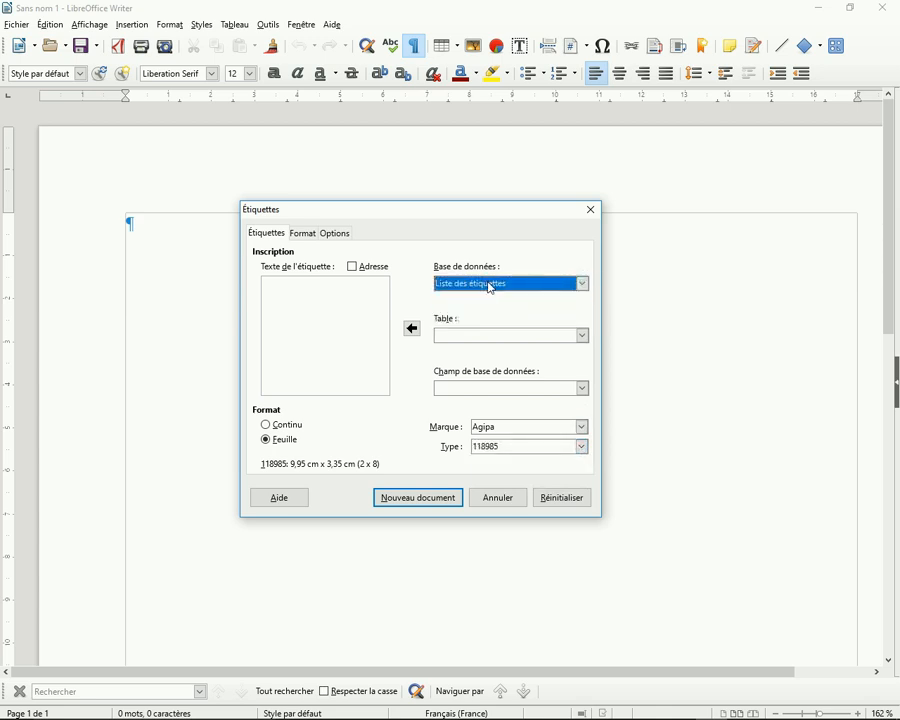
click(584, 338)
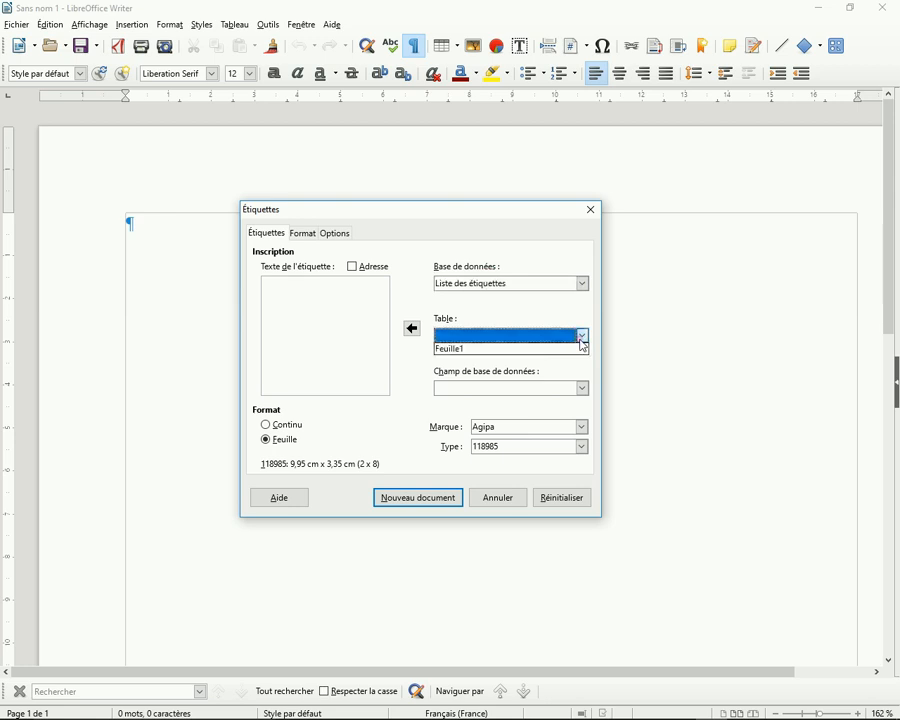
click(466, 350)
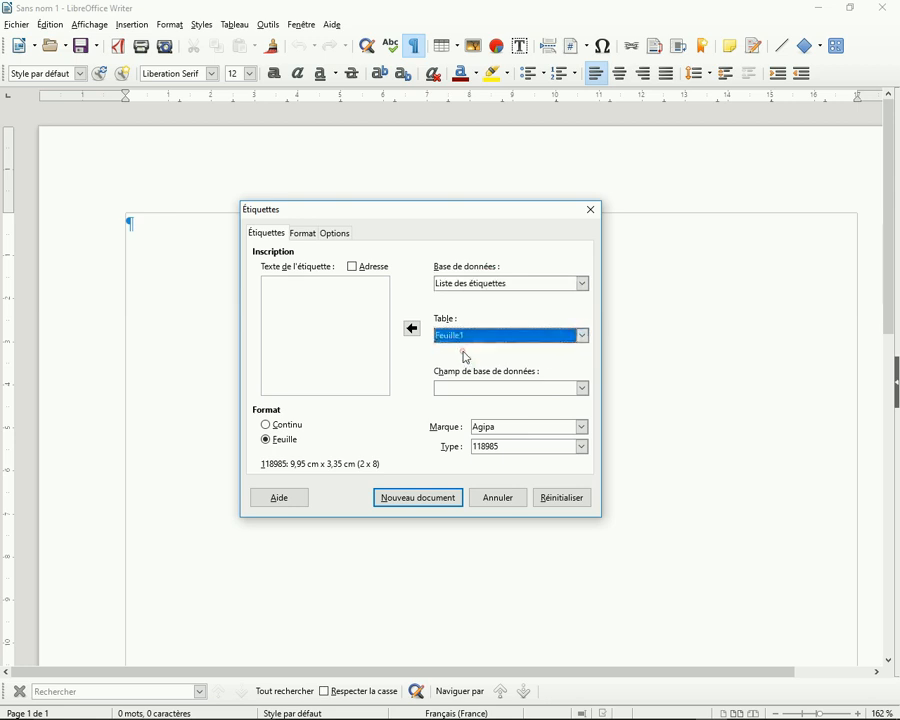
Insert the database fields Civilité, Prénom and Nom, in that order, into the label text
click(584, 389)
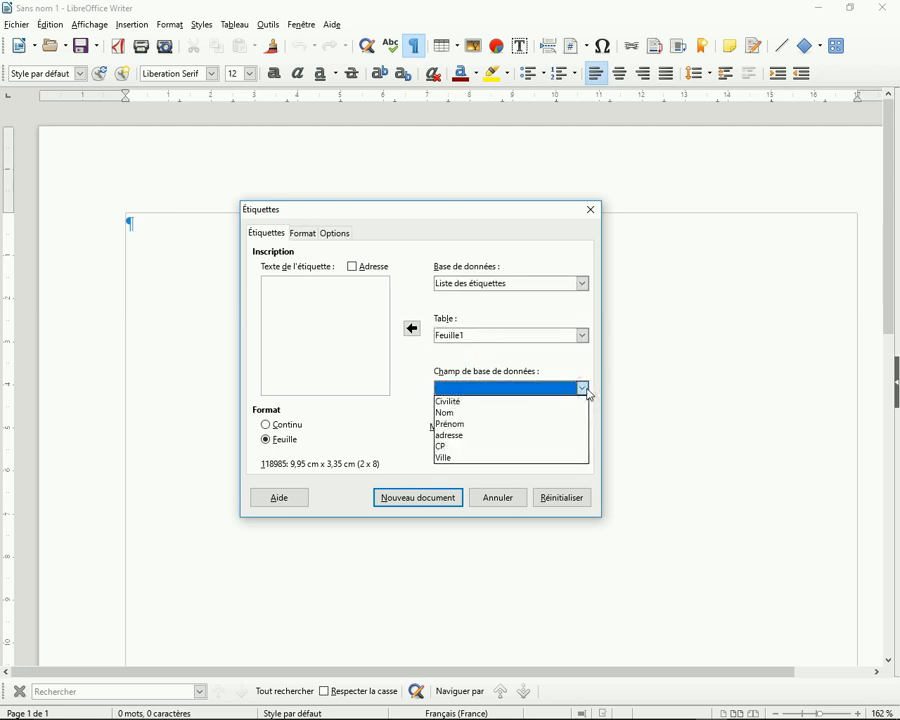
click(461, 403)
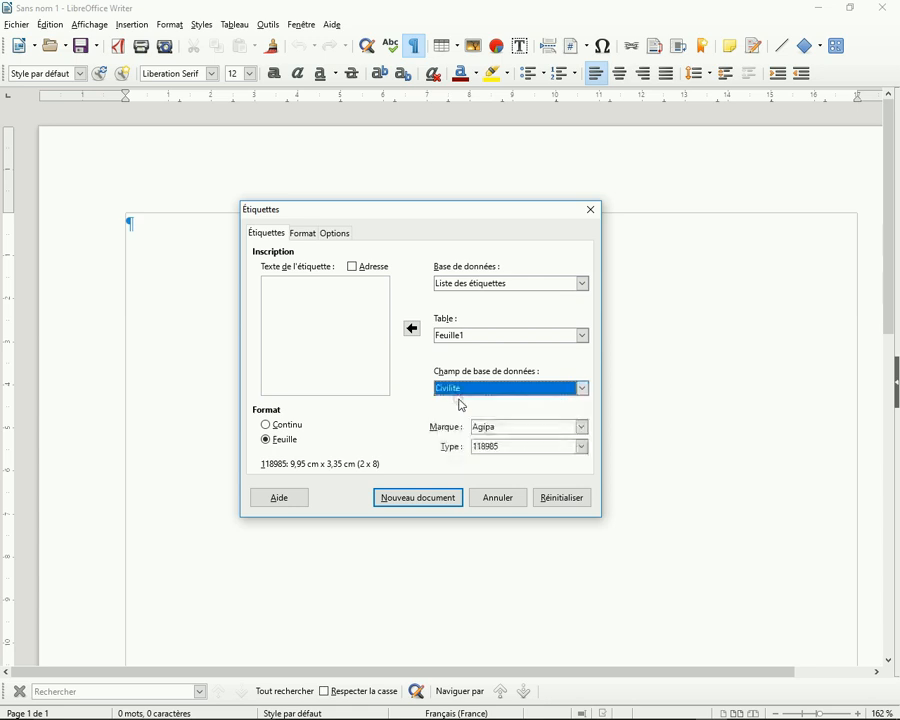
click(412, 330)
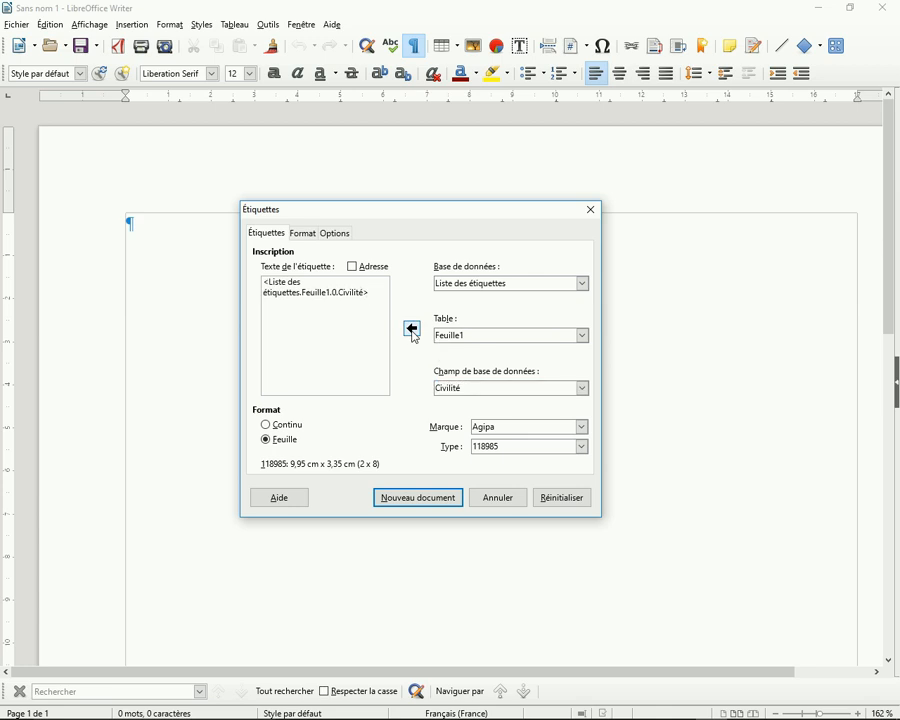
click(581, 388)
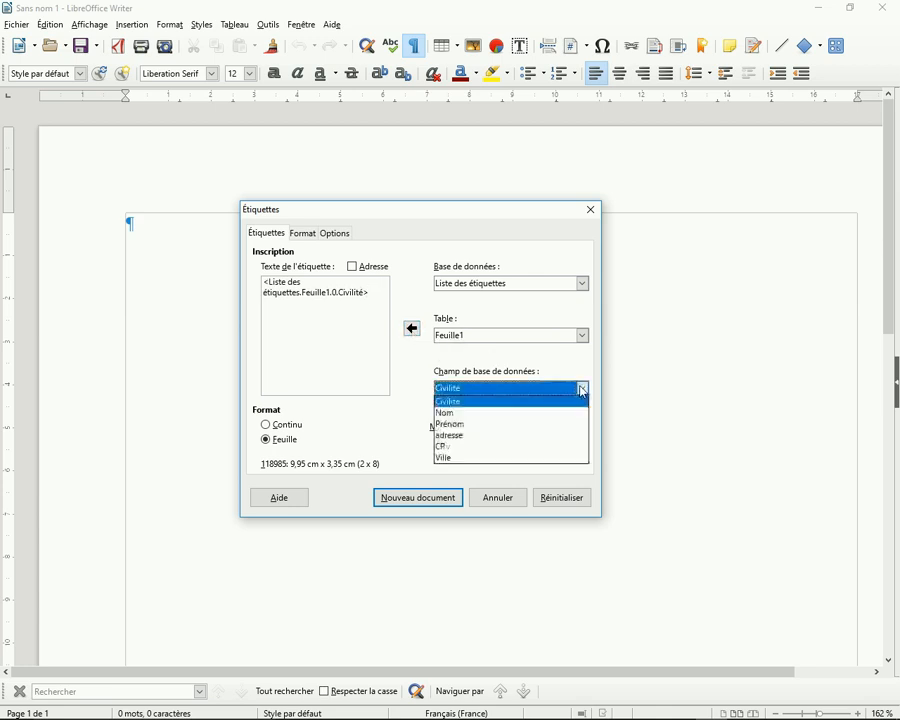
click(472, 424)
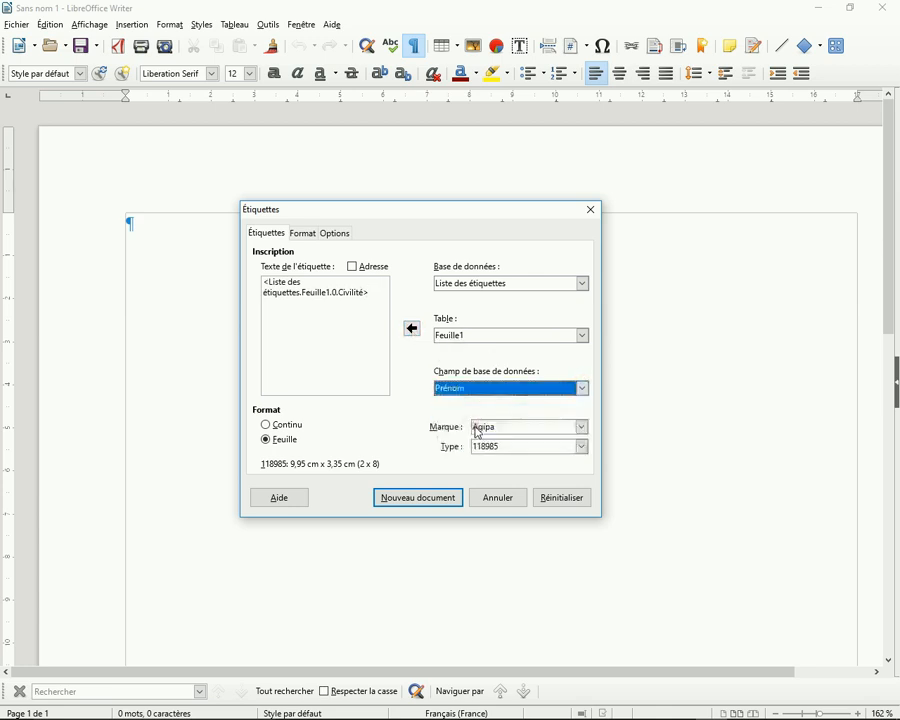
click(413, 332)
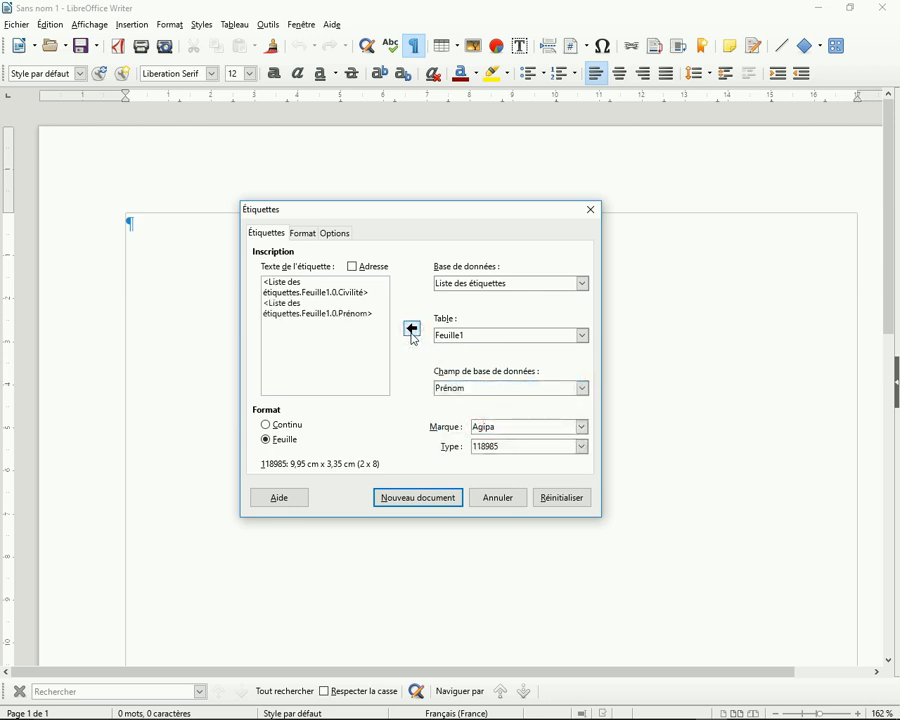
click(582, 389)
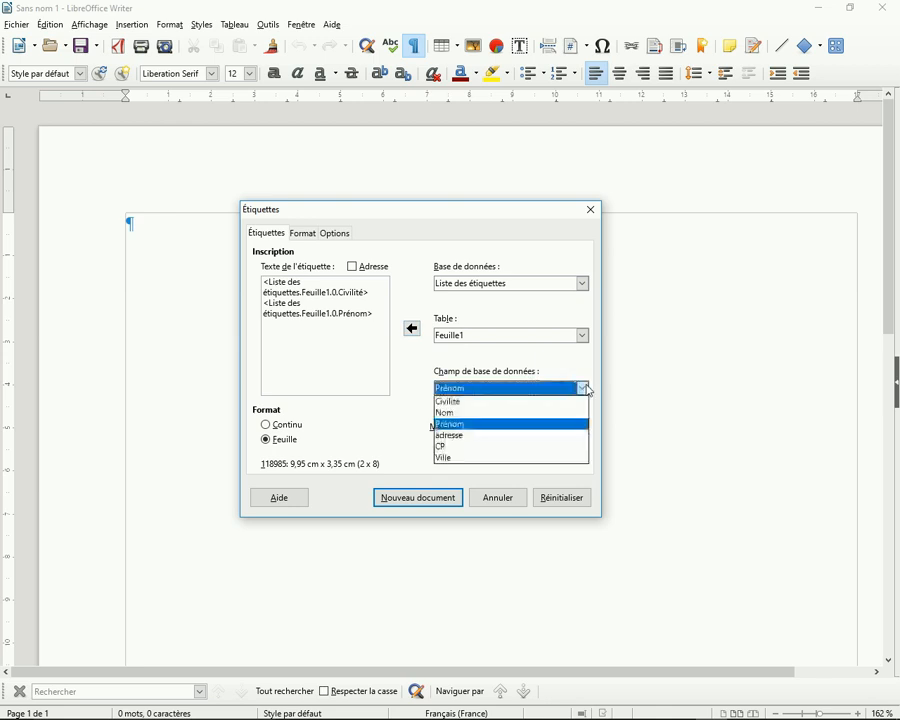
click(476, 414)
click(415, 334)
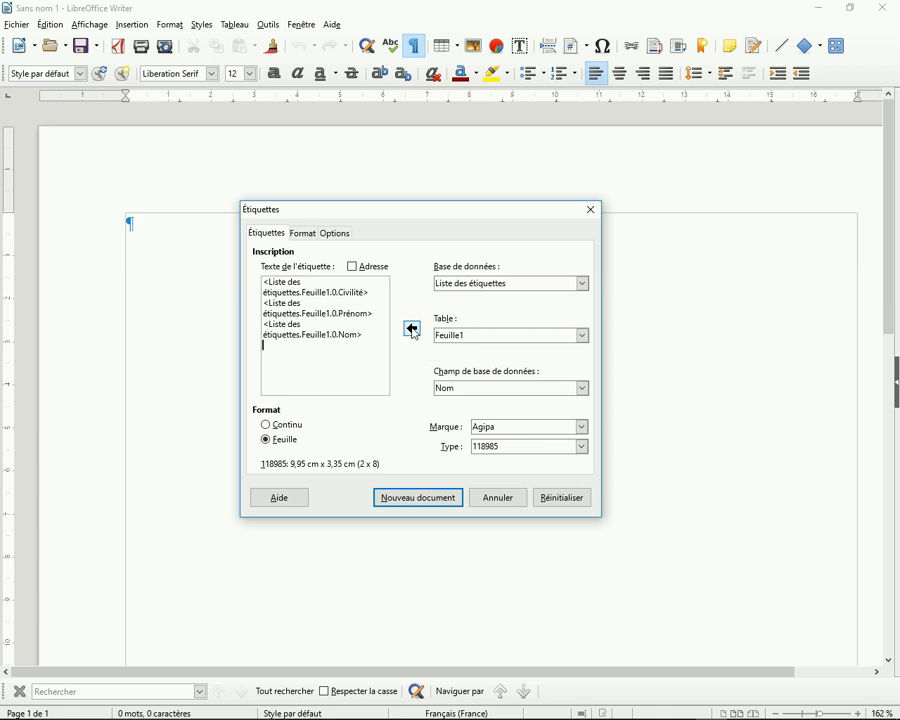
Insert the adresse field on its own line of the label text, with CP and Ville together on the line below
click(585, 389)
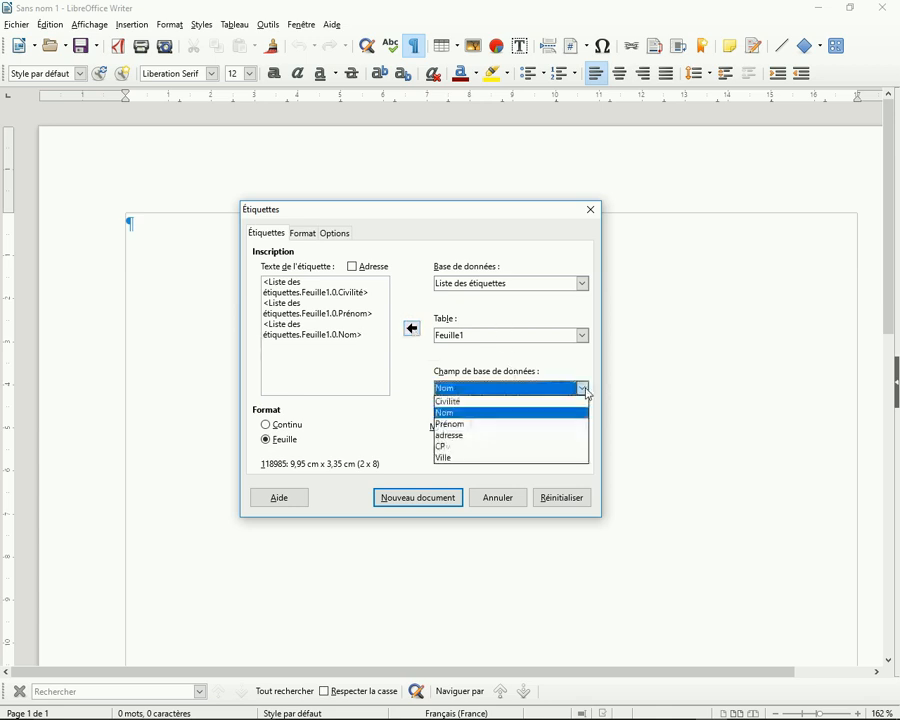
click(482, 436)
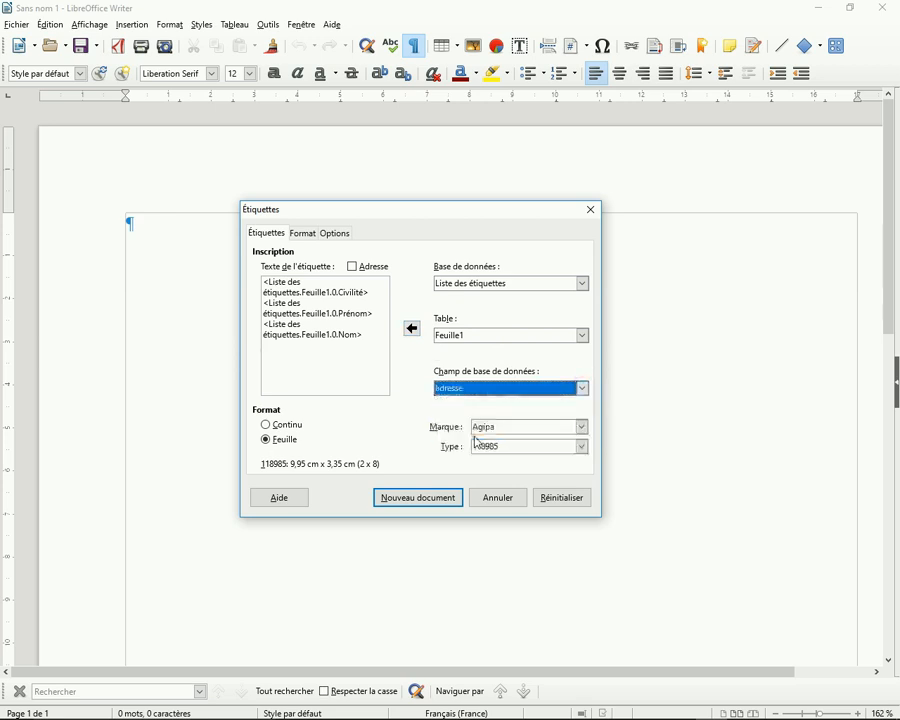
click(412, 329)
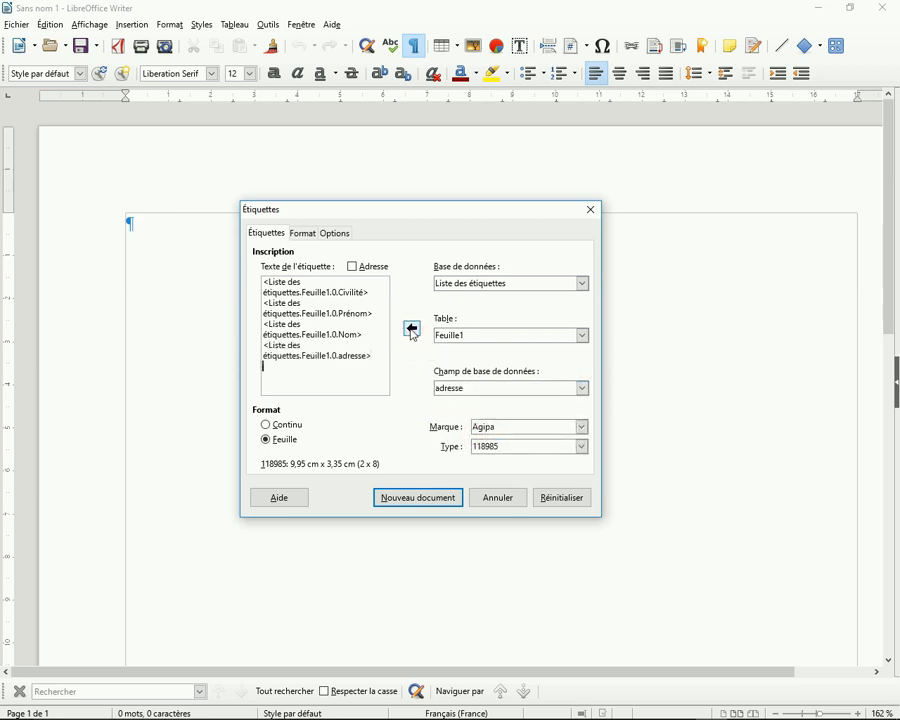
key(Return)
click(583, 389)
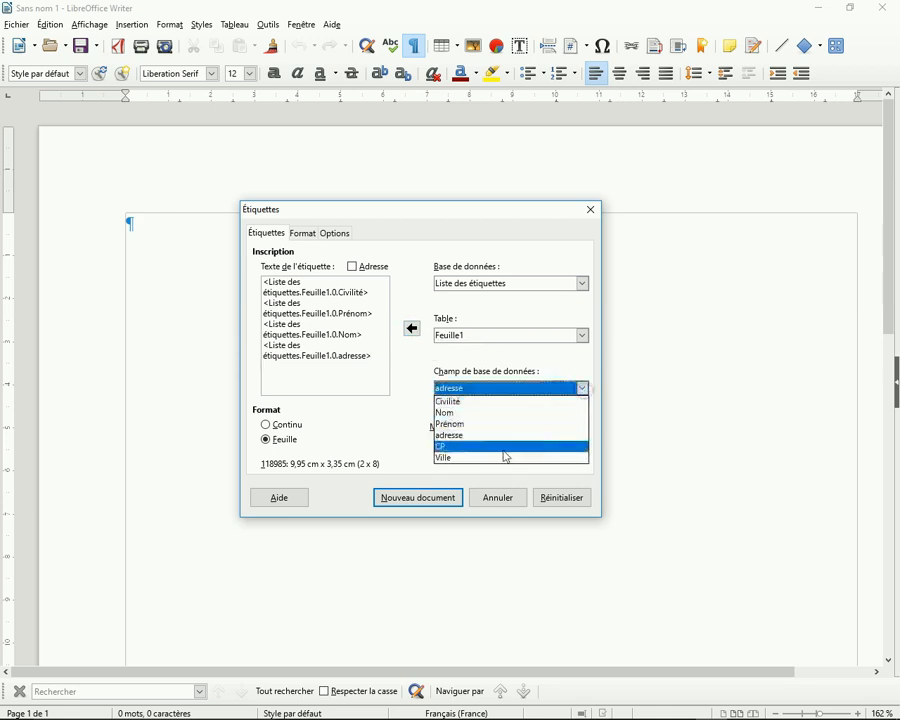
click(458, 447)
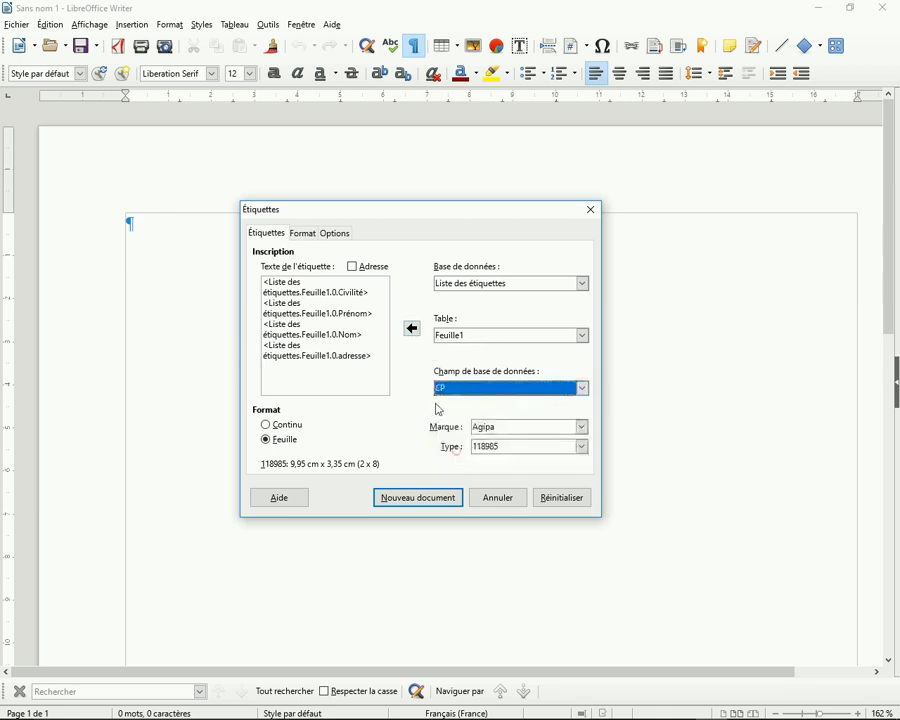
click(414, 333)
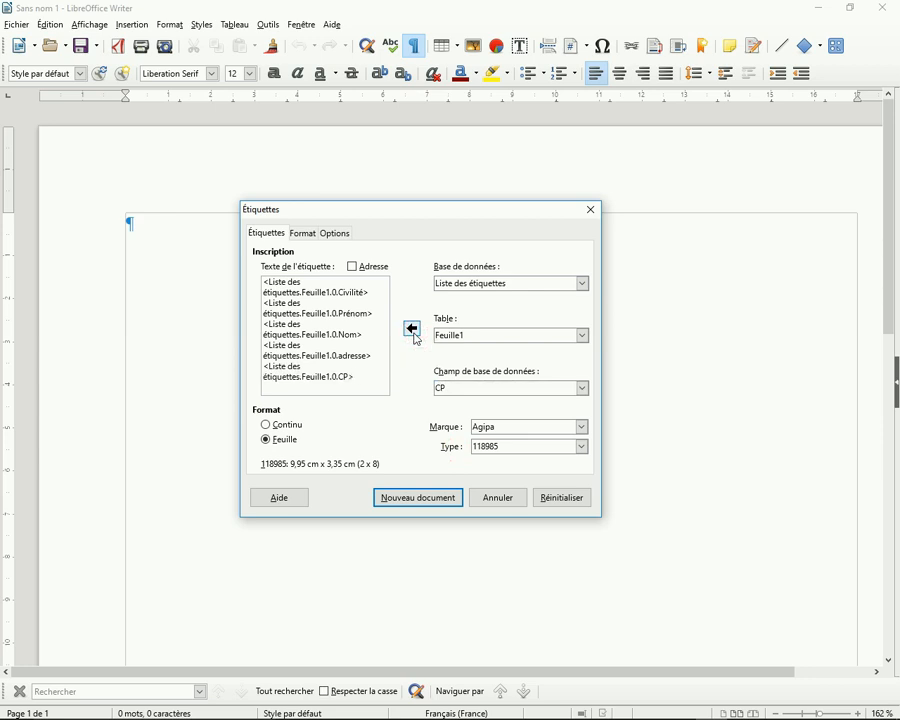
click(583, 389)
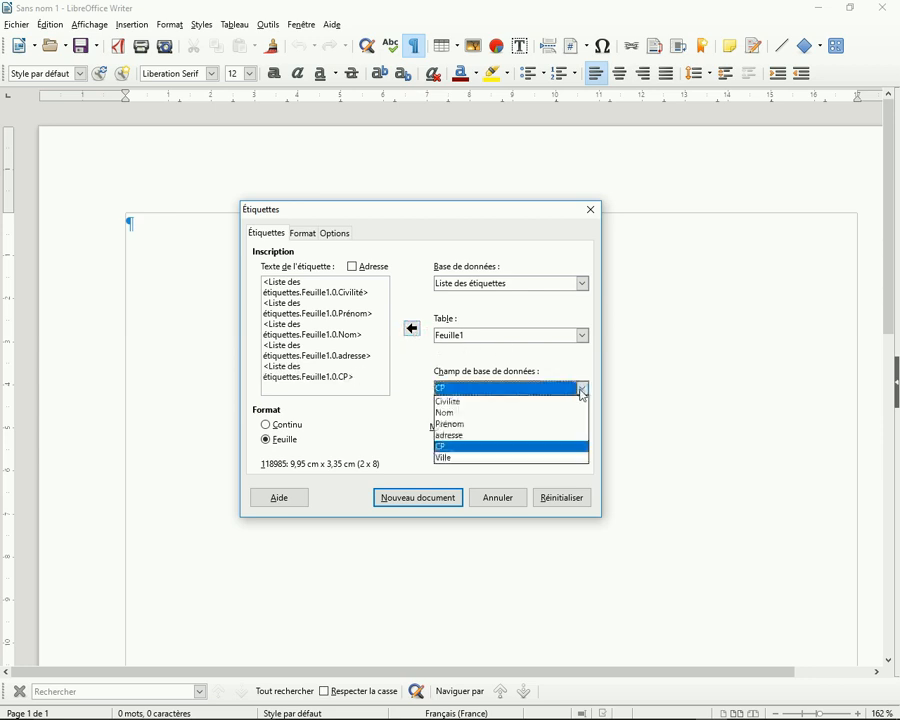
click(458, 457)
click(412, 331)
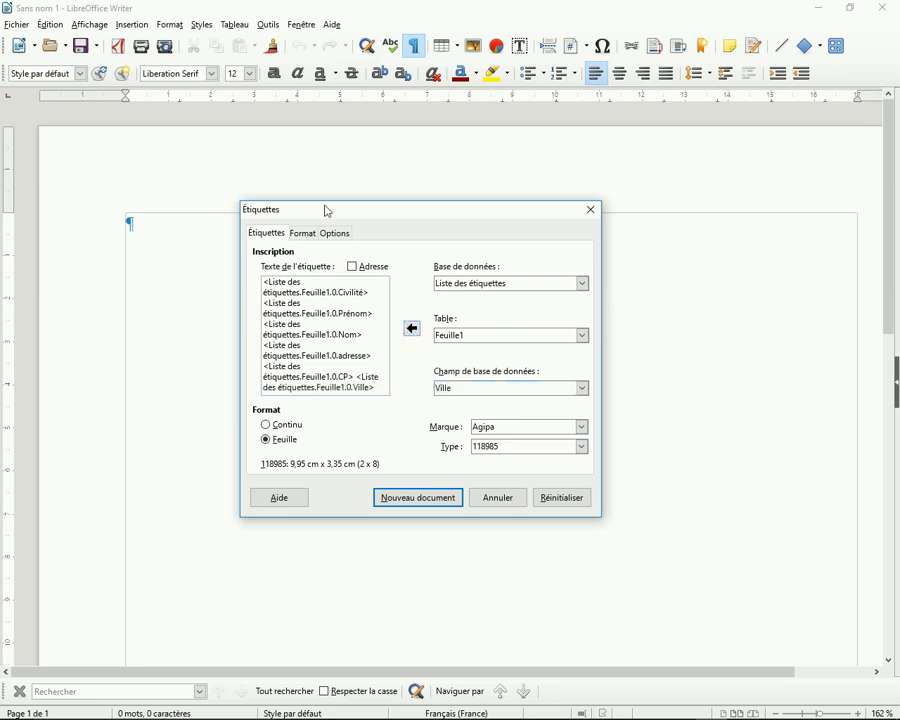
Generate the labels document with the Page entière distribution and Synchroniser le contenu enabled
click(335, 236)
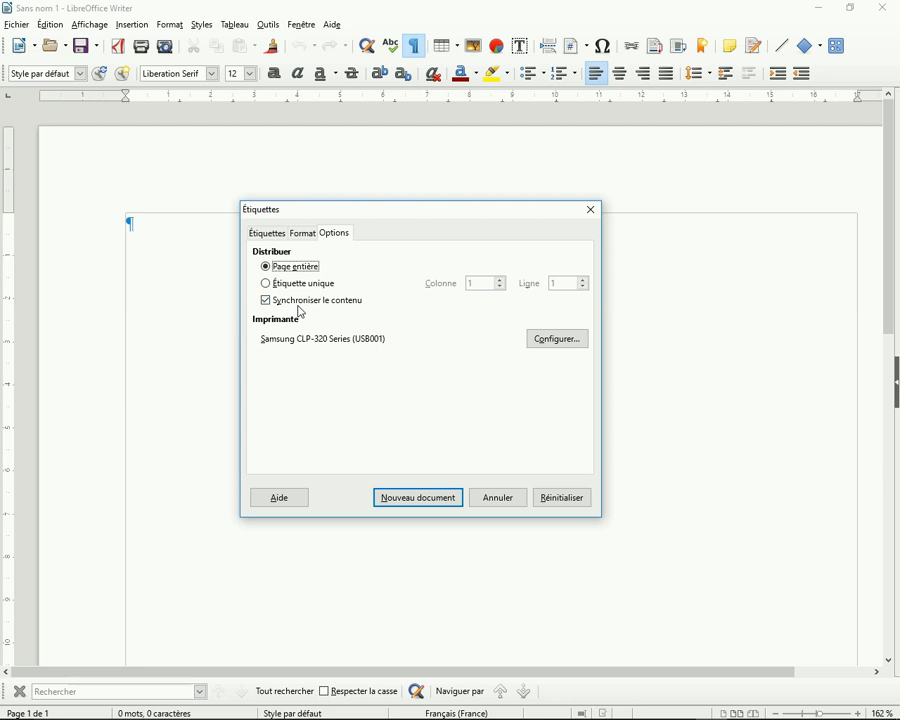
click(419, 497)
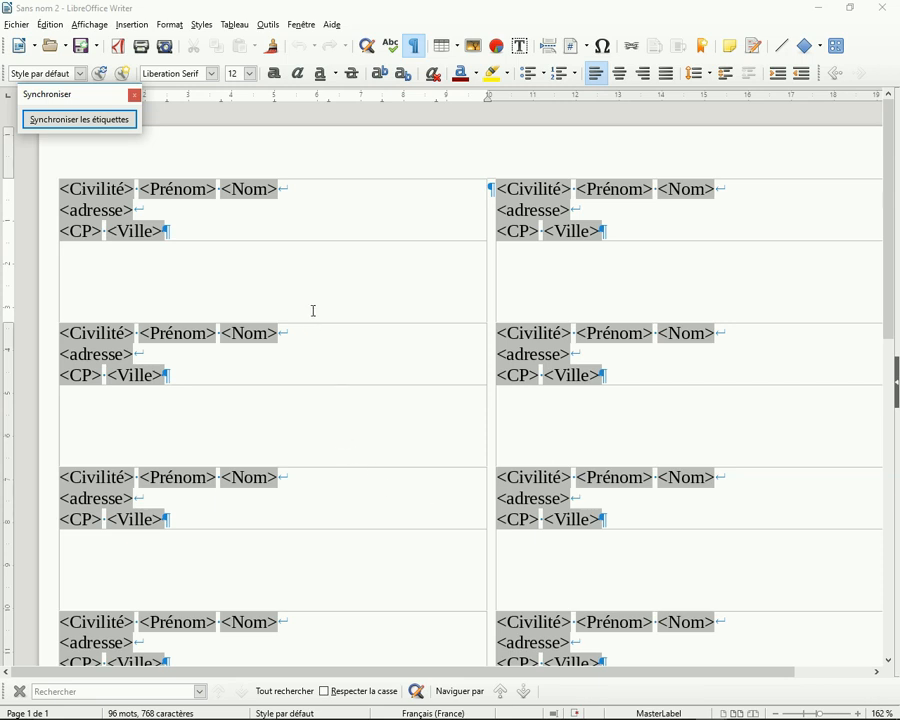
Centre the first label's text at font size 13 and synchronise the other labels with it
click(273, 240)
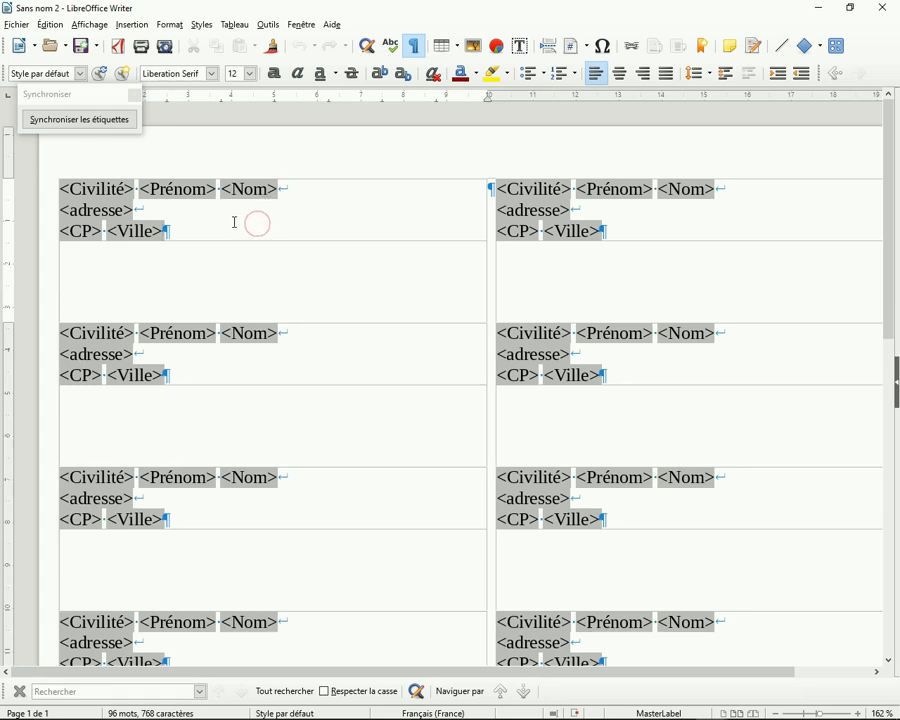
click(616, 77)
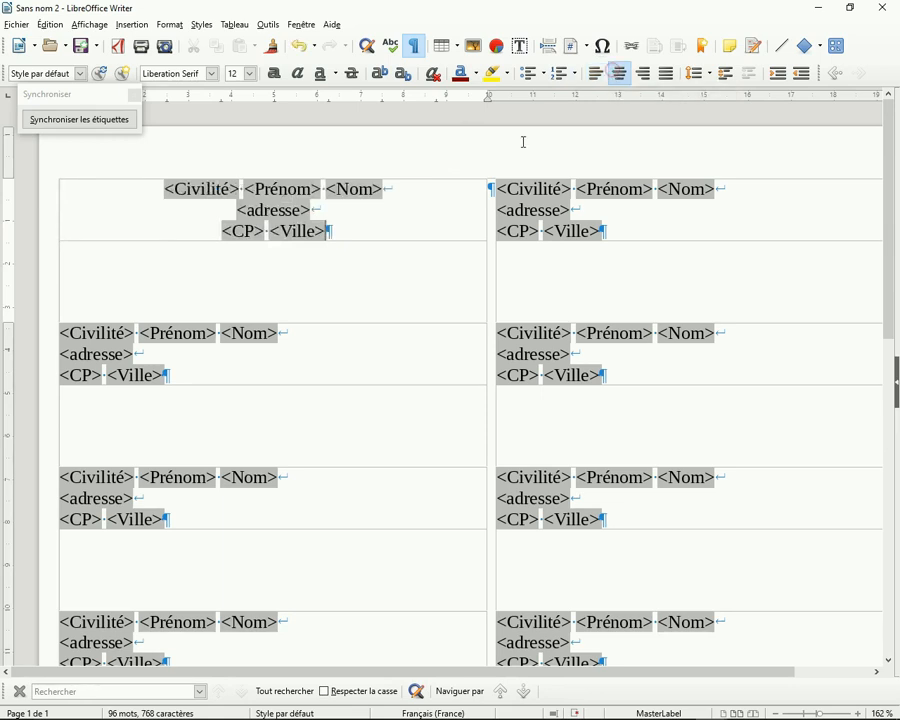
triple_click(158, 188)
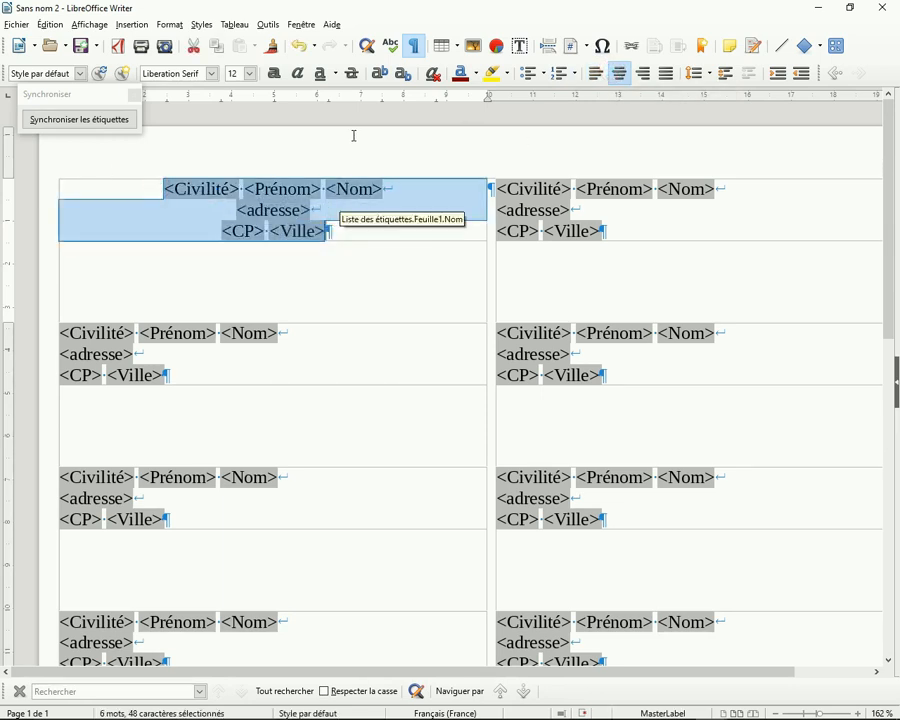
click(251, 75)
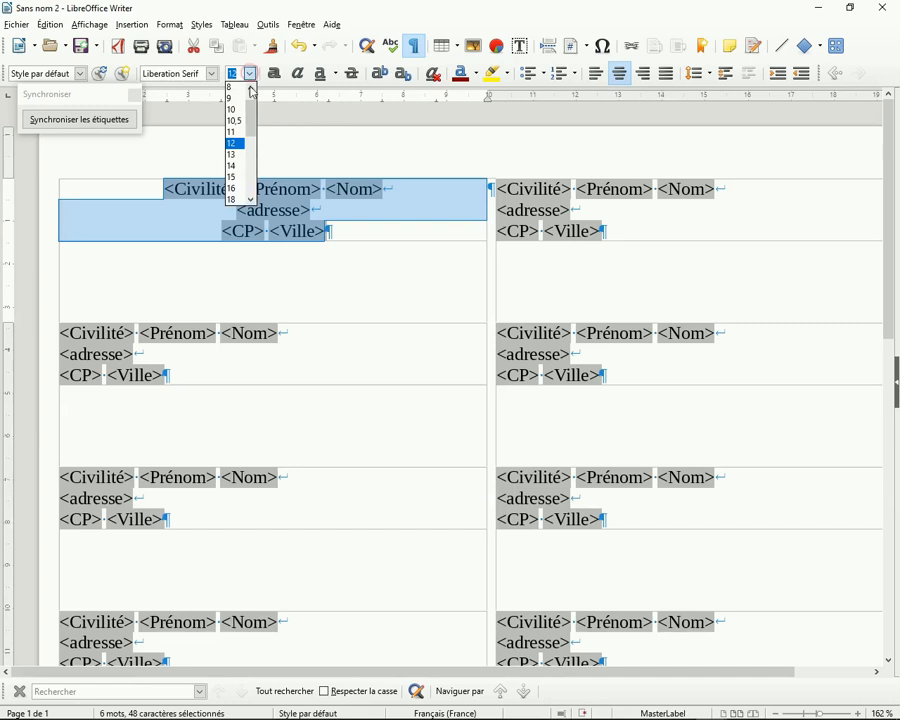
click(238, 158)
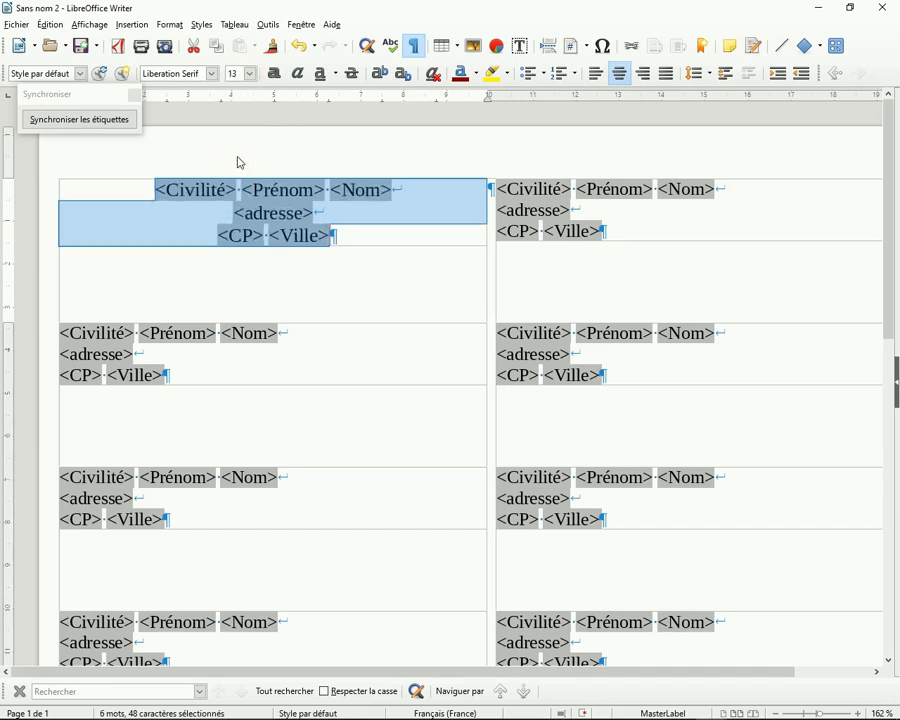
click(108, 126)
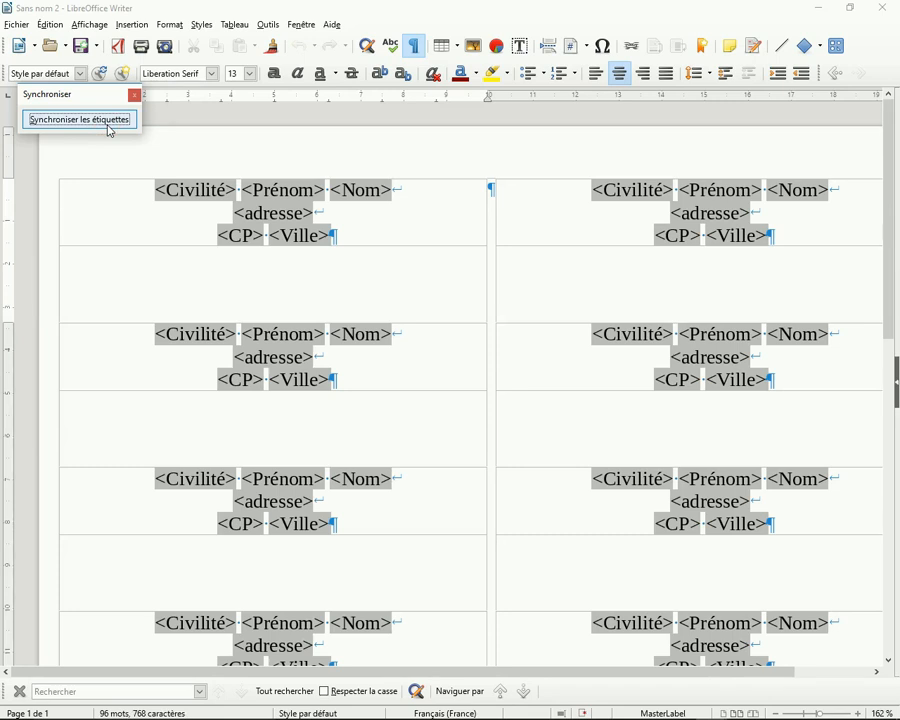
Fill the label fields with all records of table Feuille1 from the data sources, and hide the data sources view
click(88, 24)
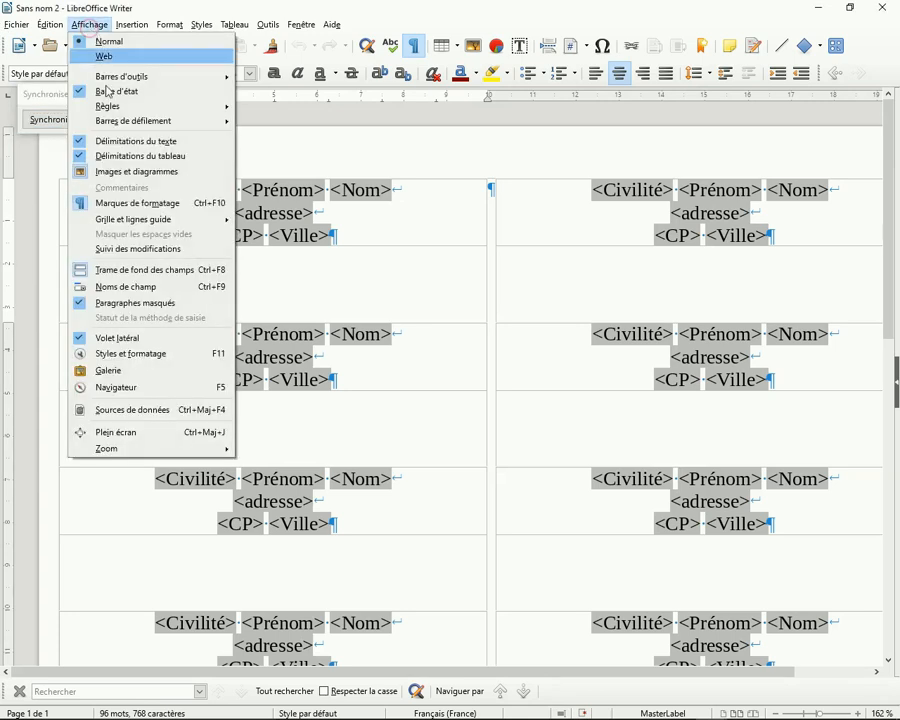
click(170, 412)
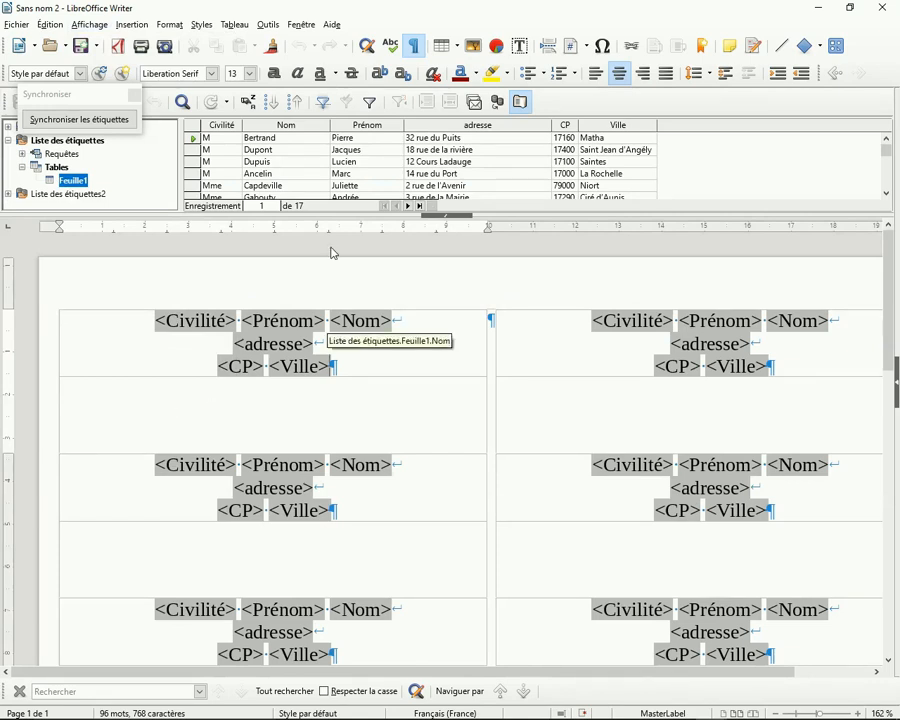
click(194, 140)
scroll(194, 160, down, 4)
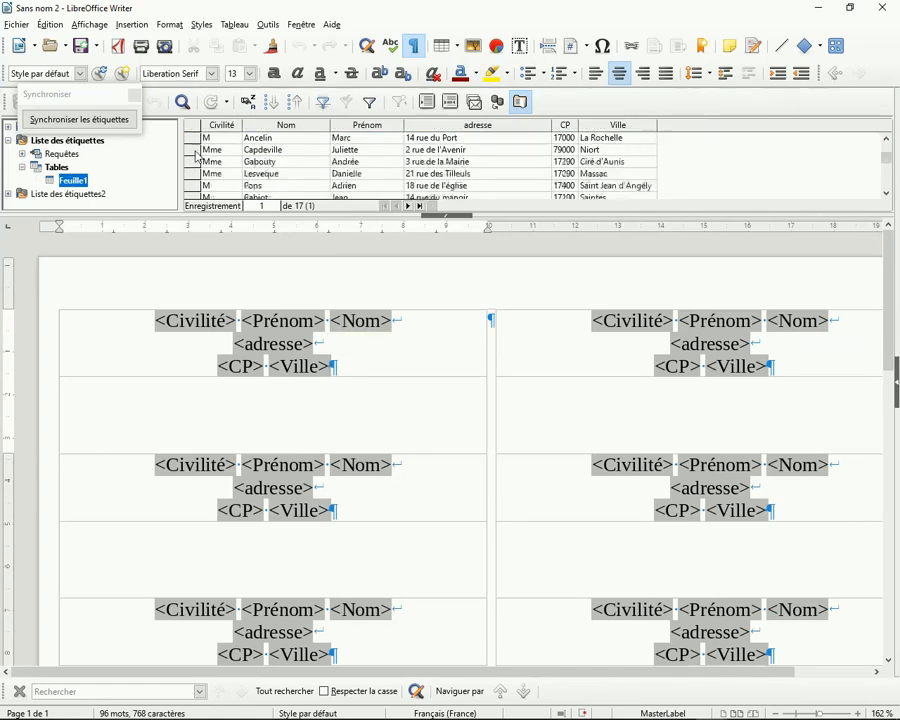
shift+click(195, 188)
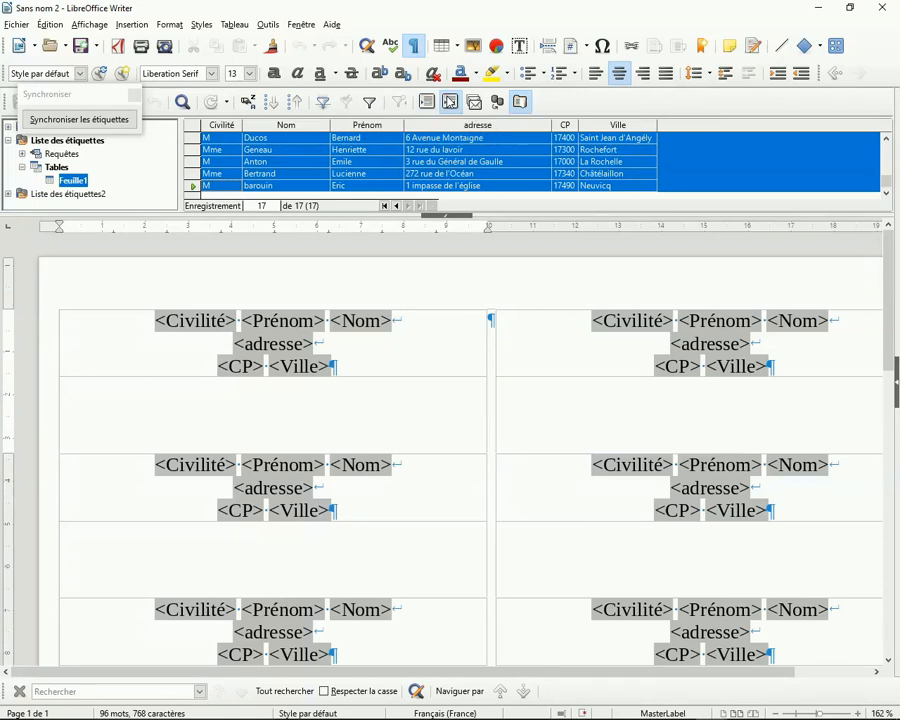
click(450, 101)
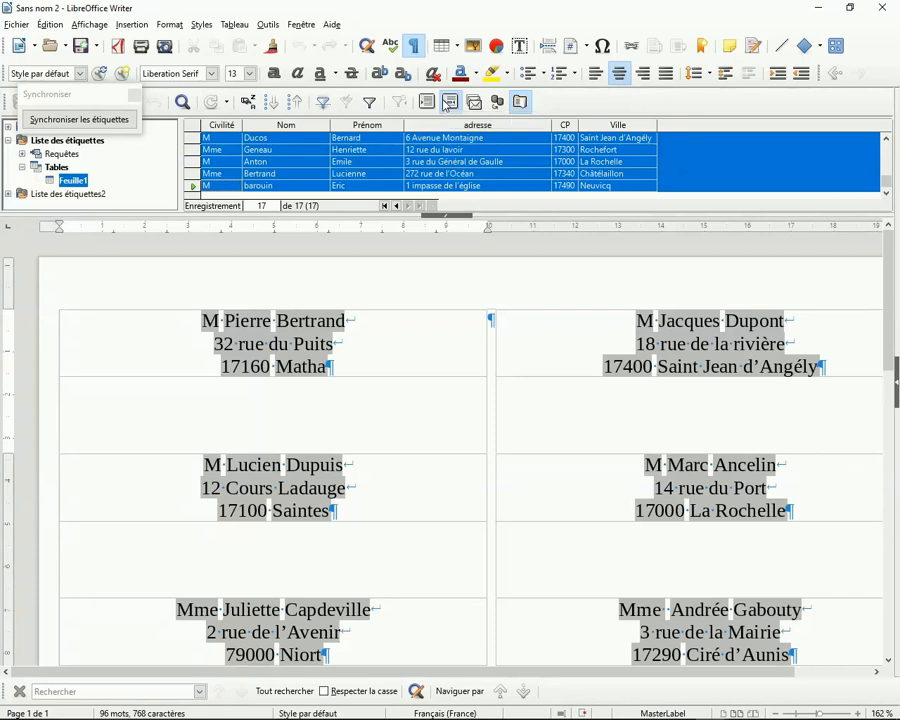
click(89, 24)
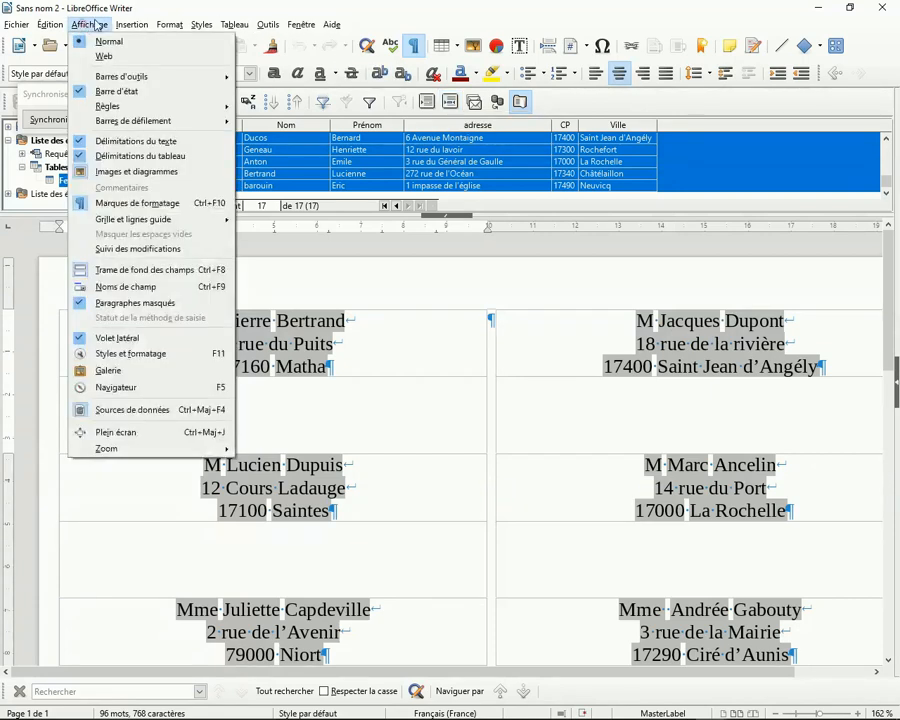
click(152, 409)
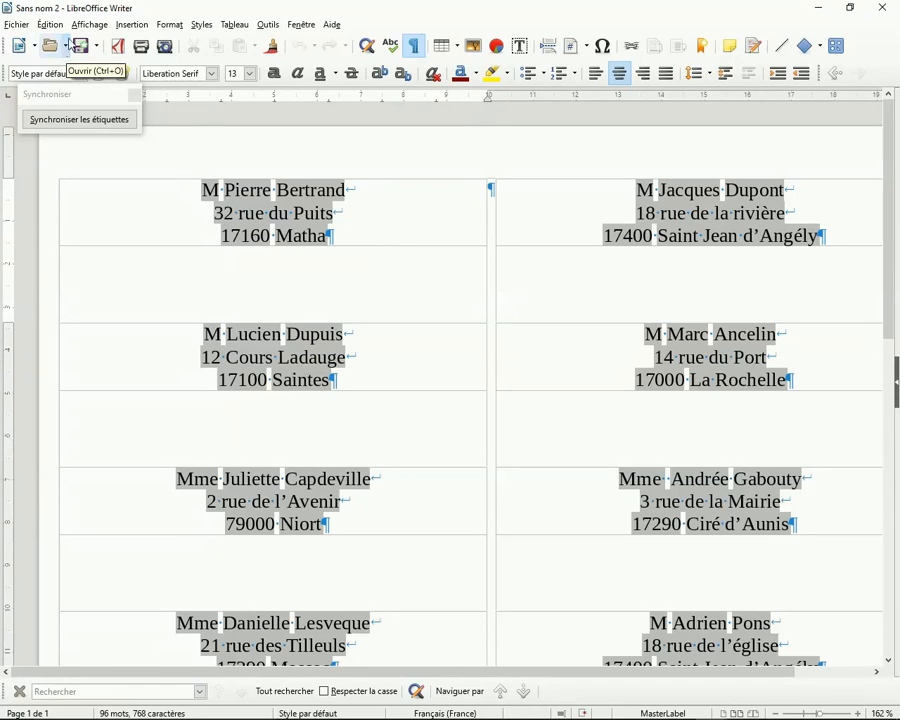
Check the print settings for the labels as a form letter covering all records, and leave without printing
click(15, 24)
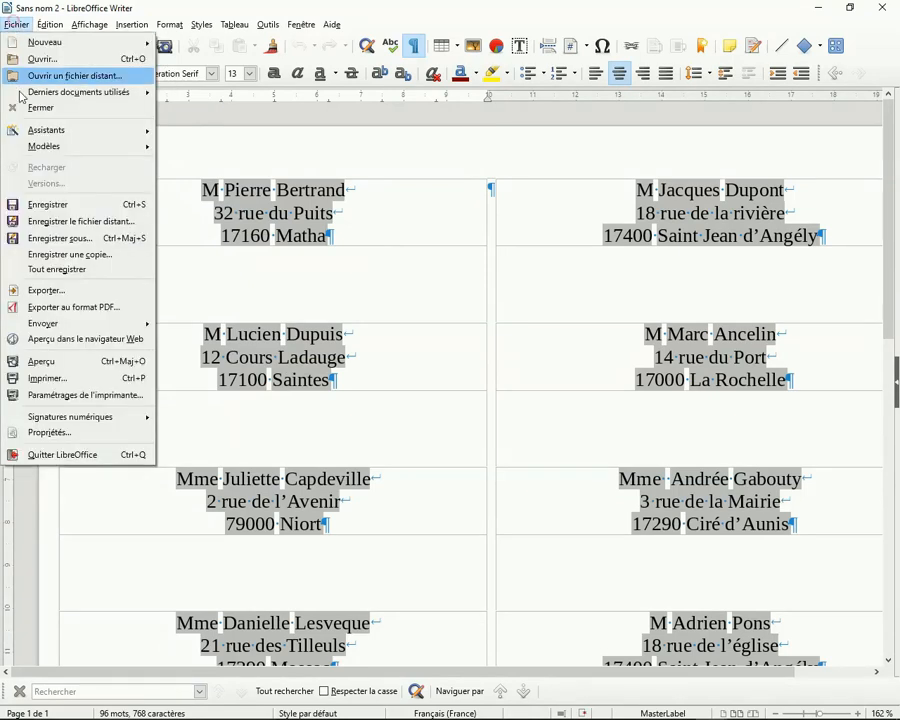
click(34, 379)
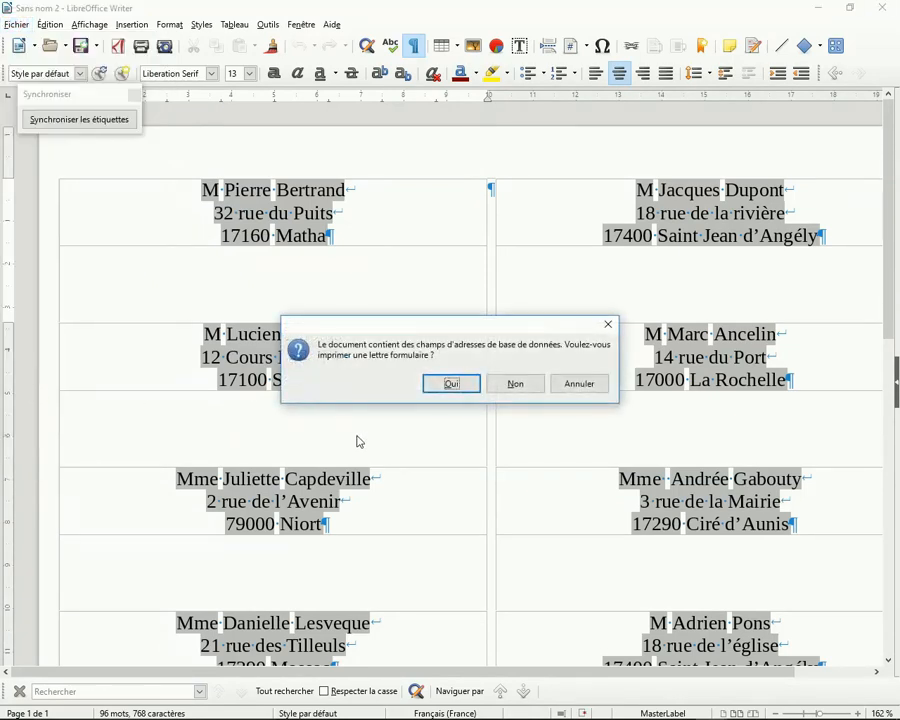
click(451, 384)
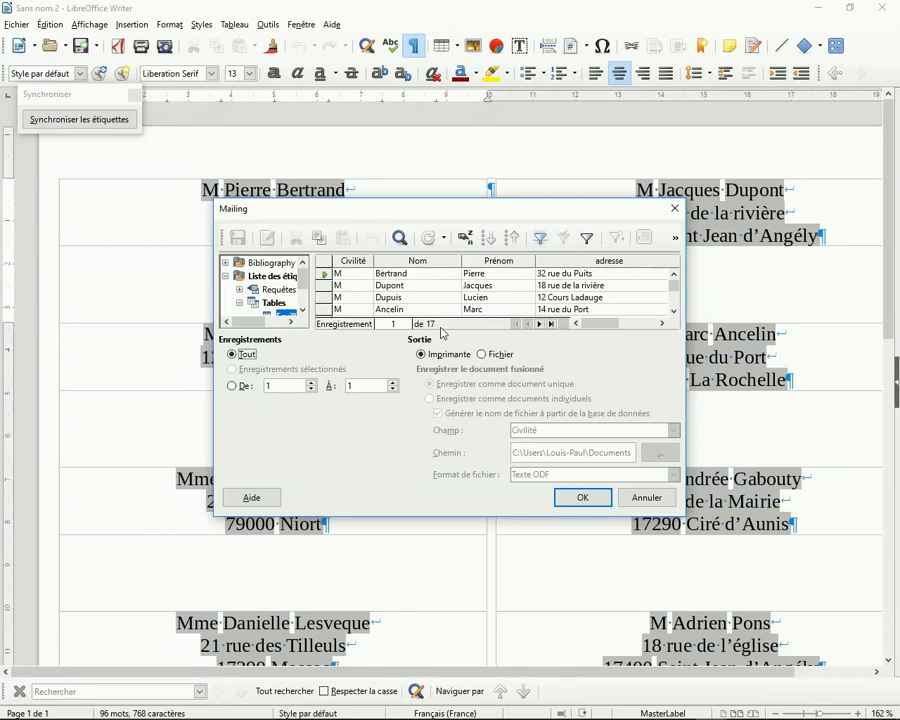
click(581, 498)
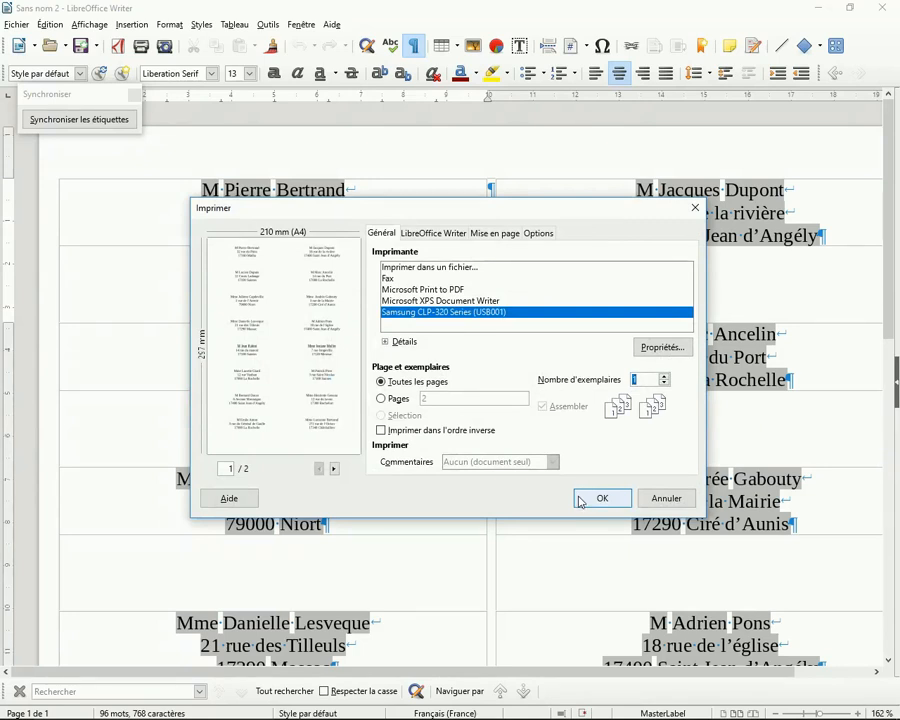
click(693, 210)
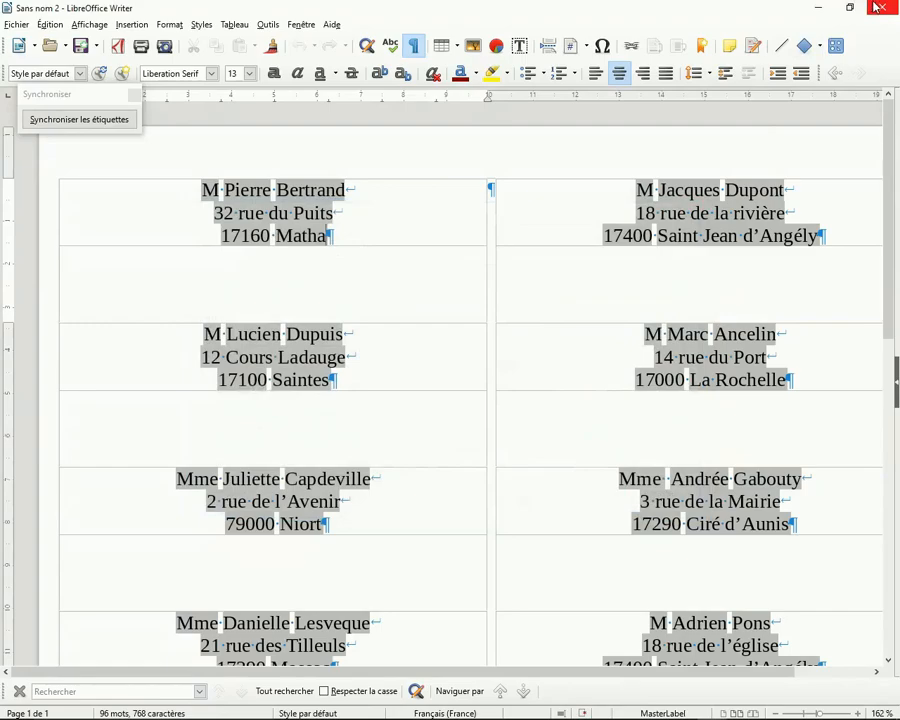